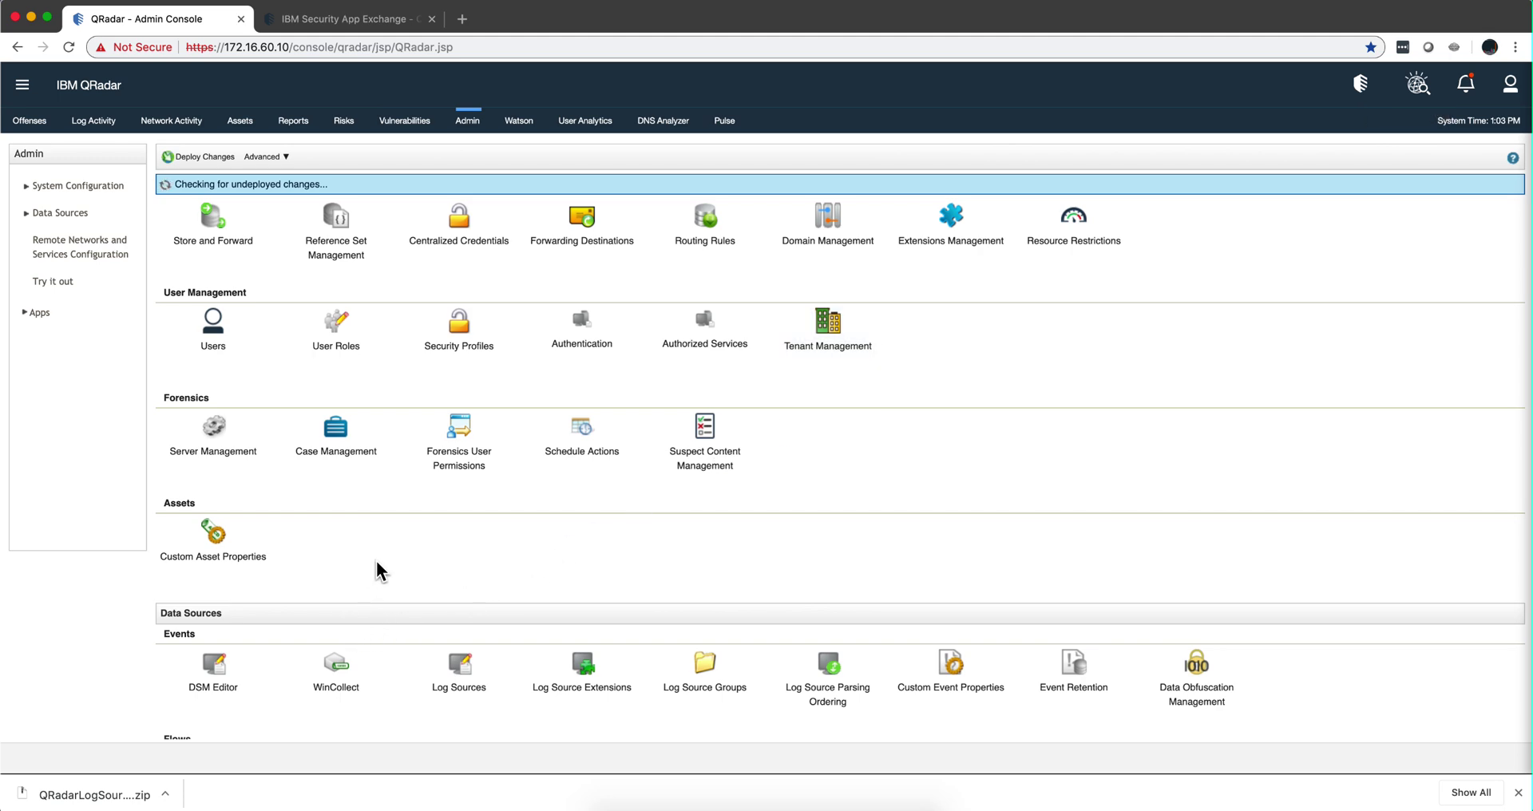
# Step: Open the log sources list in a popup, widen it, then close it again
pyautogui.scroll(-2, 387, 561)
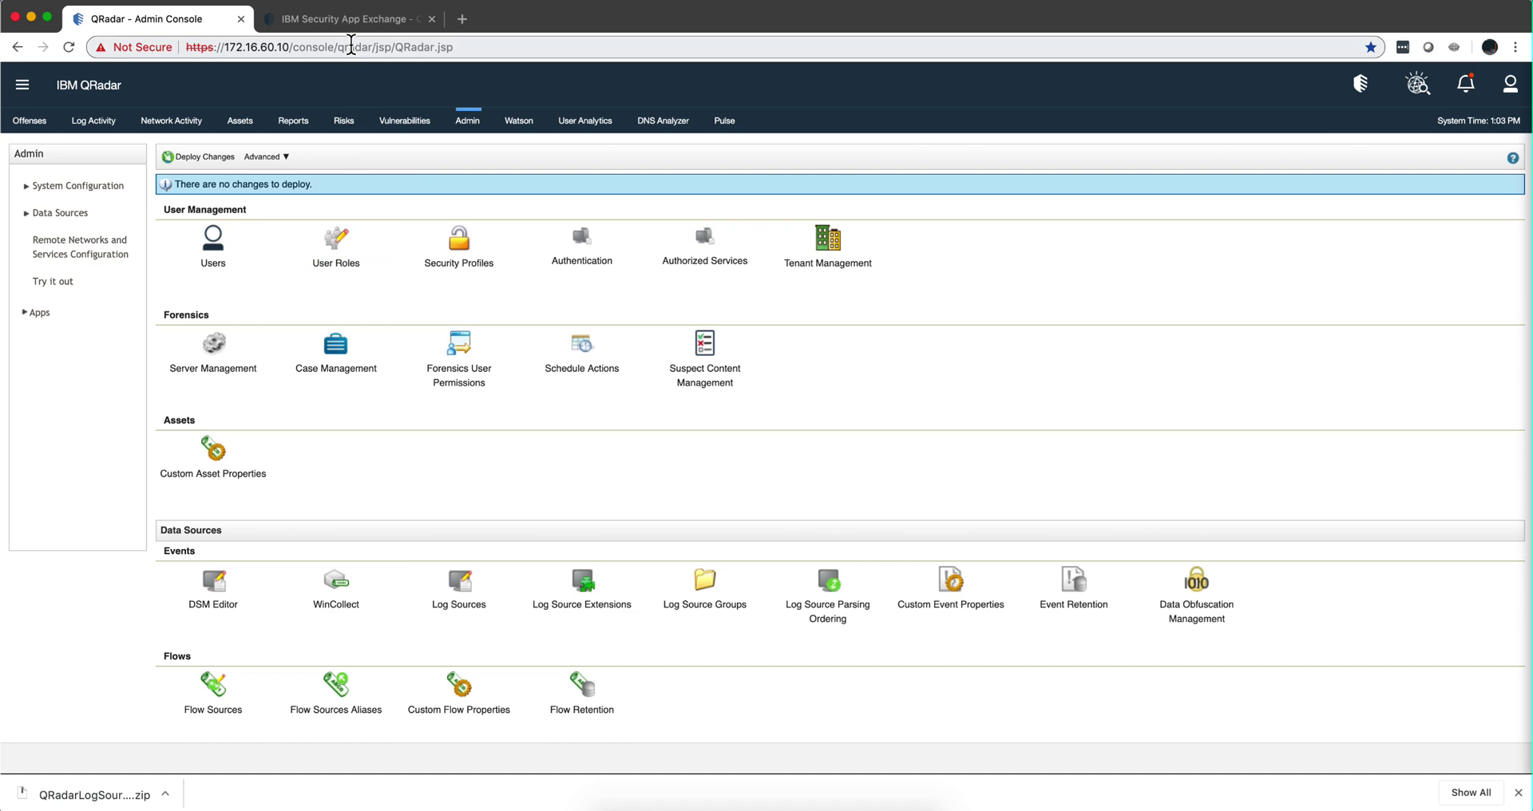
pyautogui.click(461, 605)
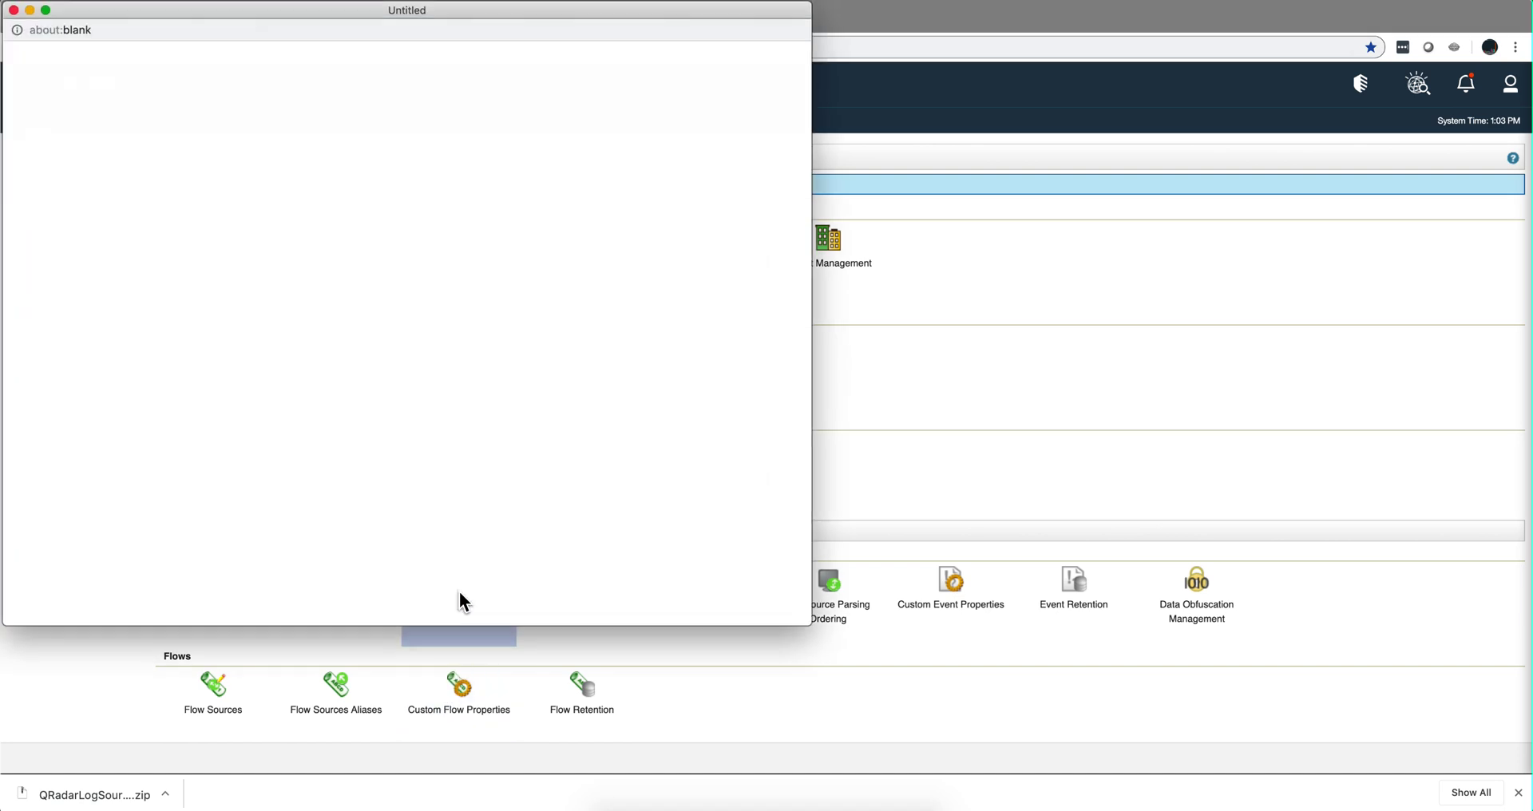
pyautogui.moveTo(800, 630); pyautogui.dragTo(1528, 622)
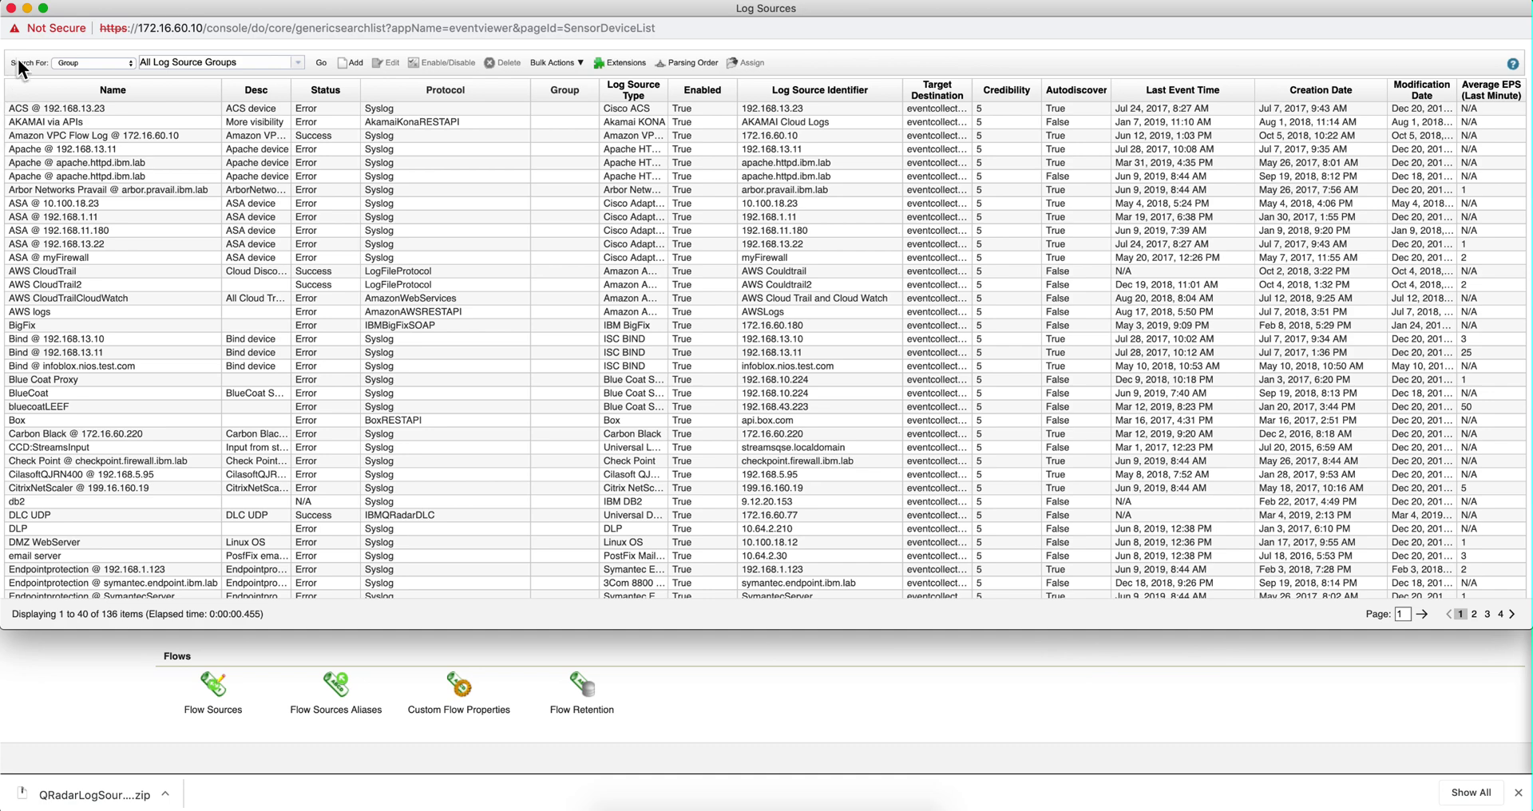
pyautogui.click(11, 8)
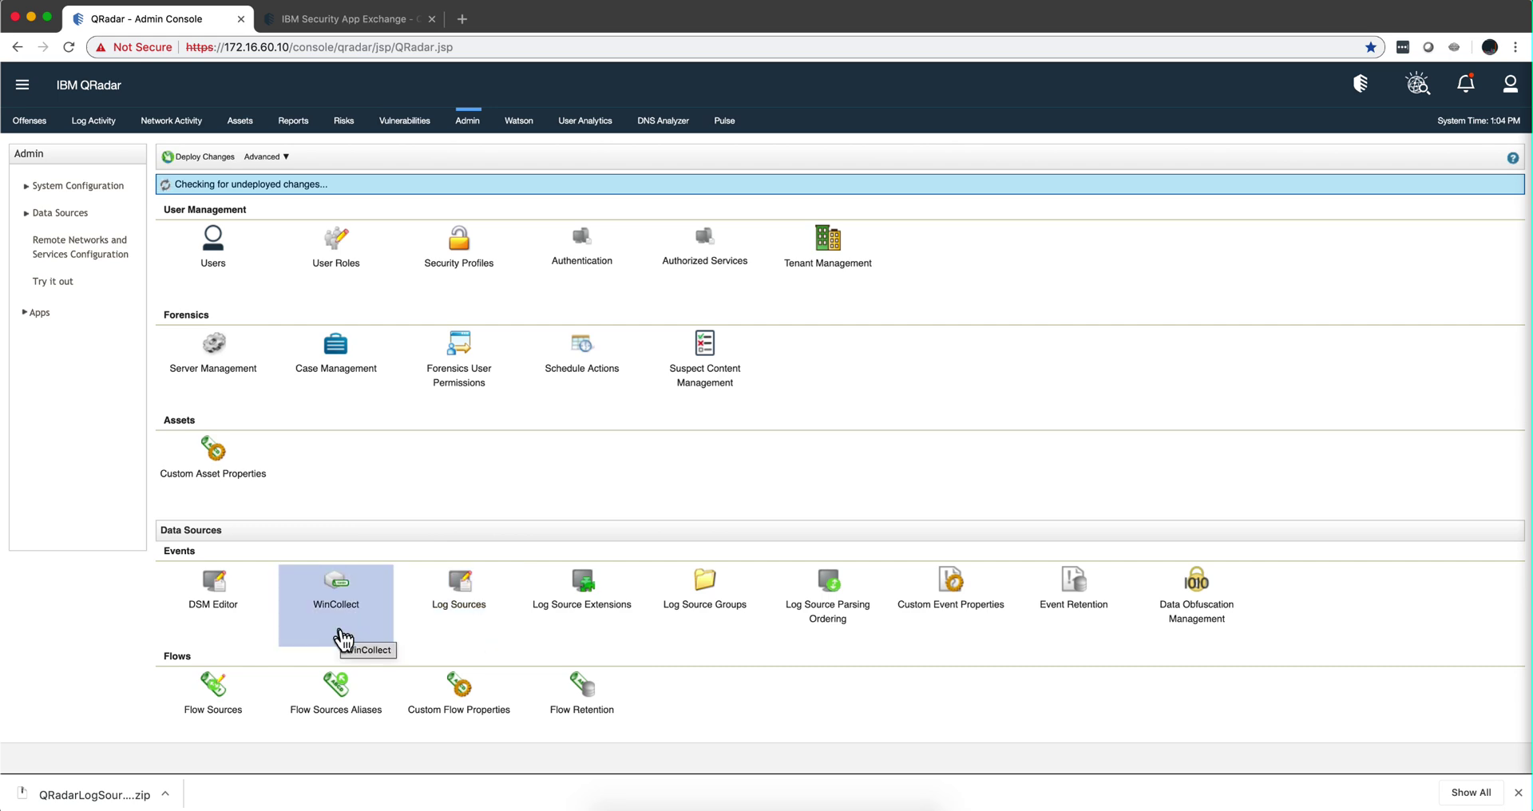
# Step: Launch QRadar Log Source Management in its own window, stretched to full width and moved below the browser tabs
pyautogui.scroll(-20, 343, 639)
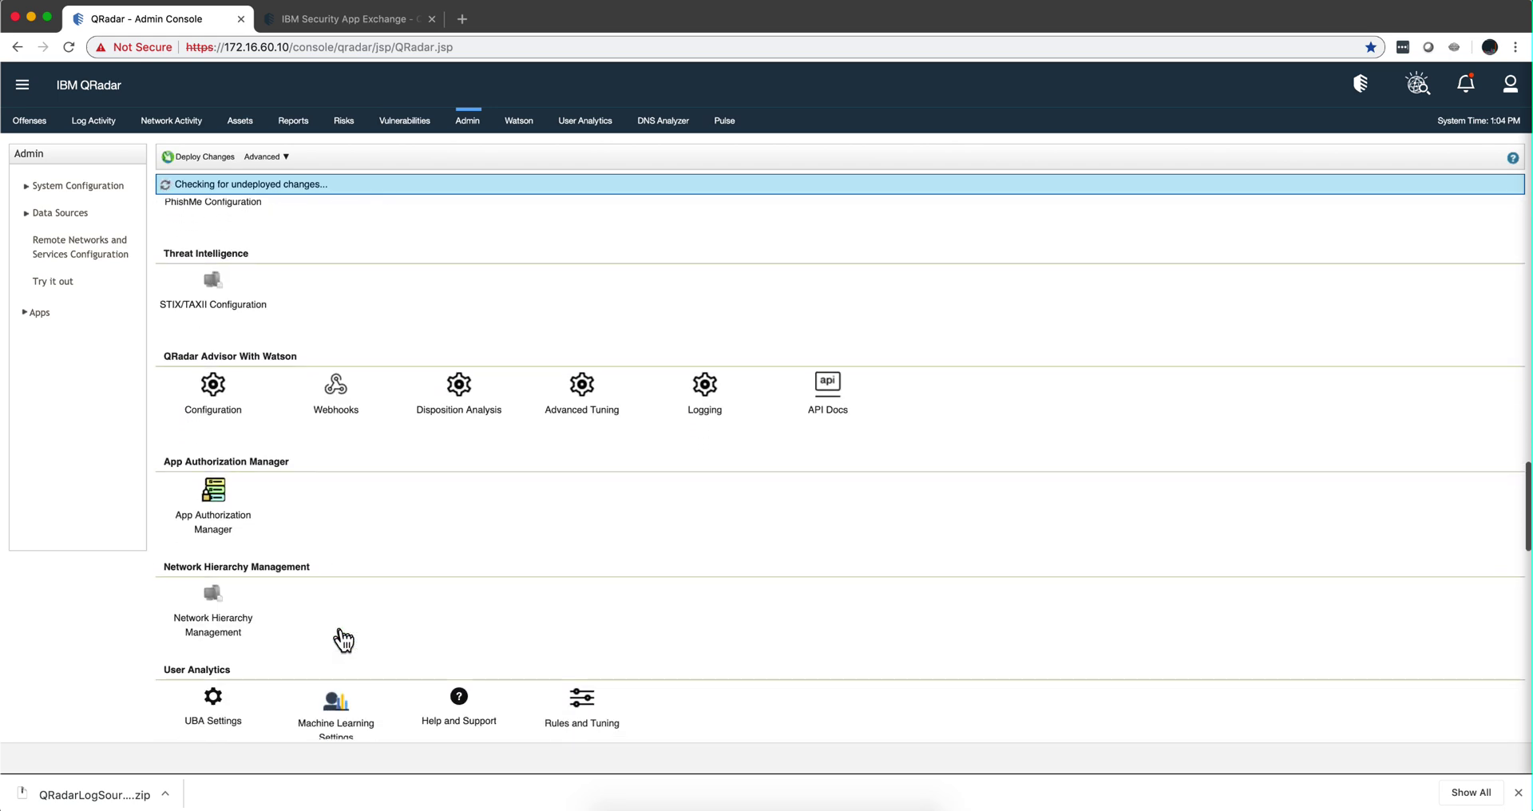
pyautogui.scroll(-10, 343, 639)
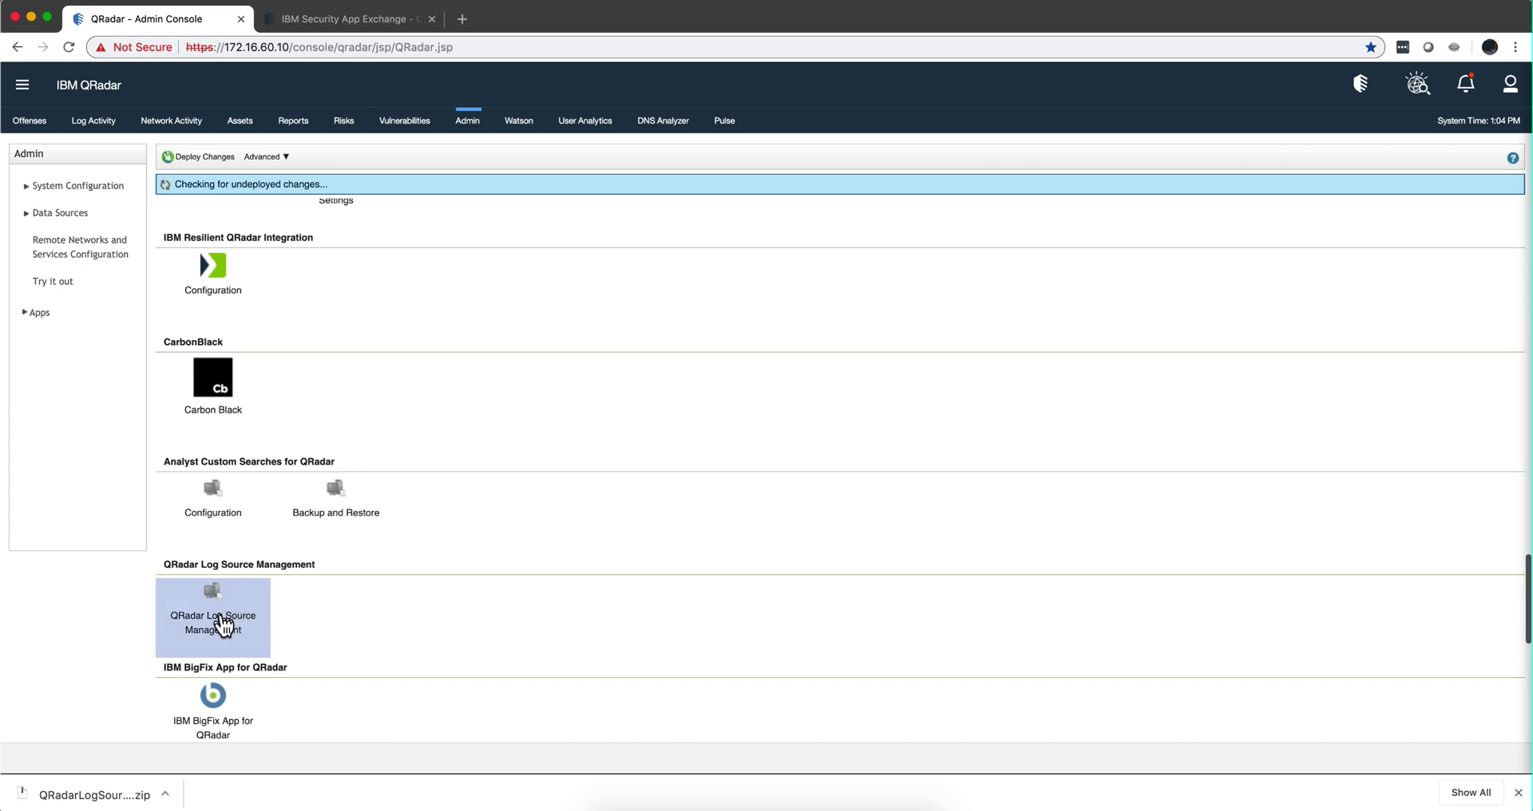
pyautogui.click(221, 619)
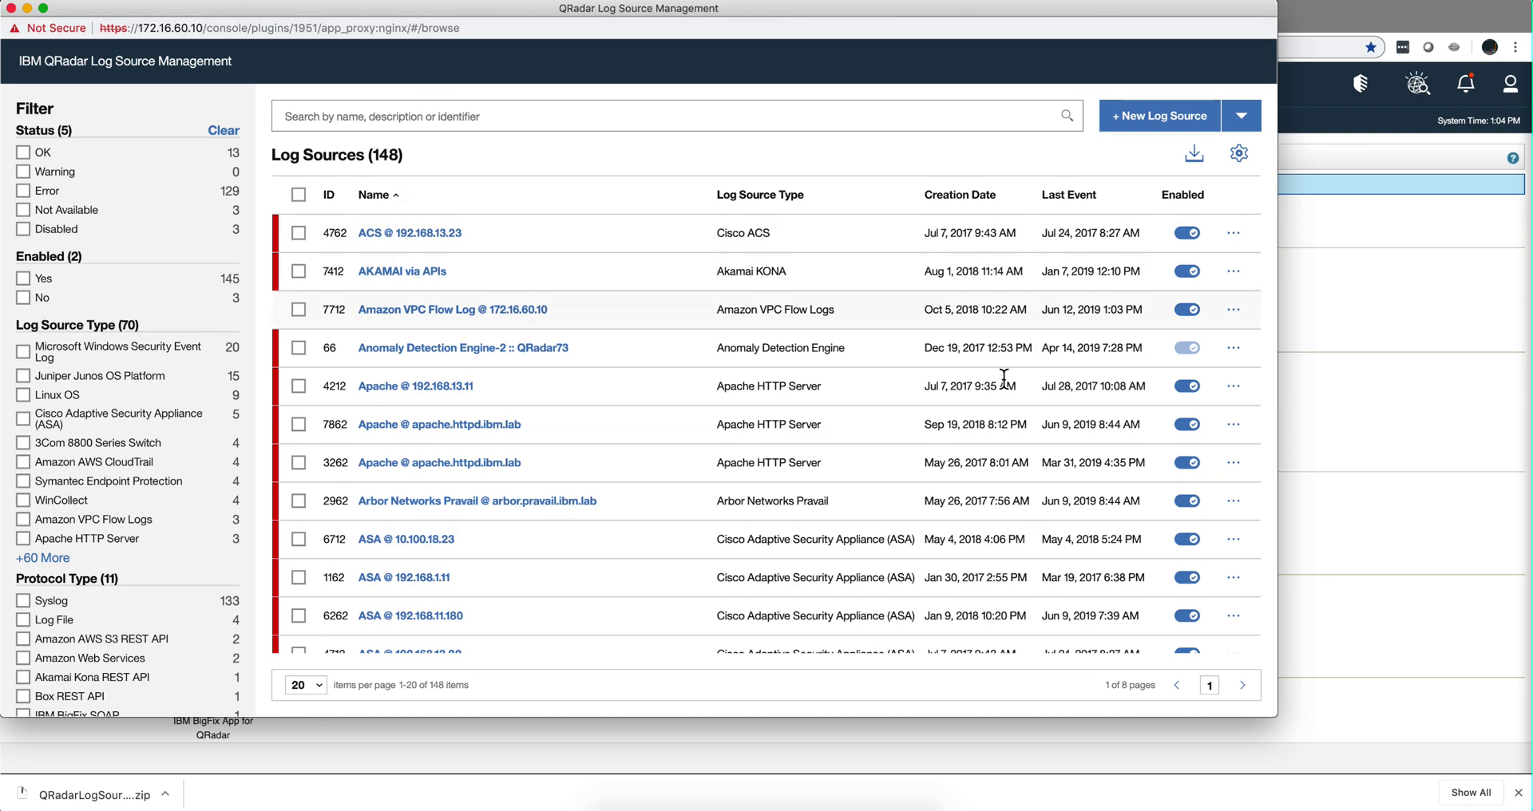
pyautogui.moveTo(1276, 716); pyautogui.dragTo(1521, 730)
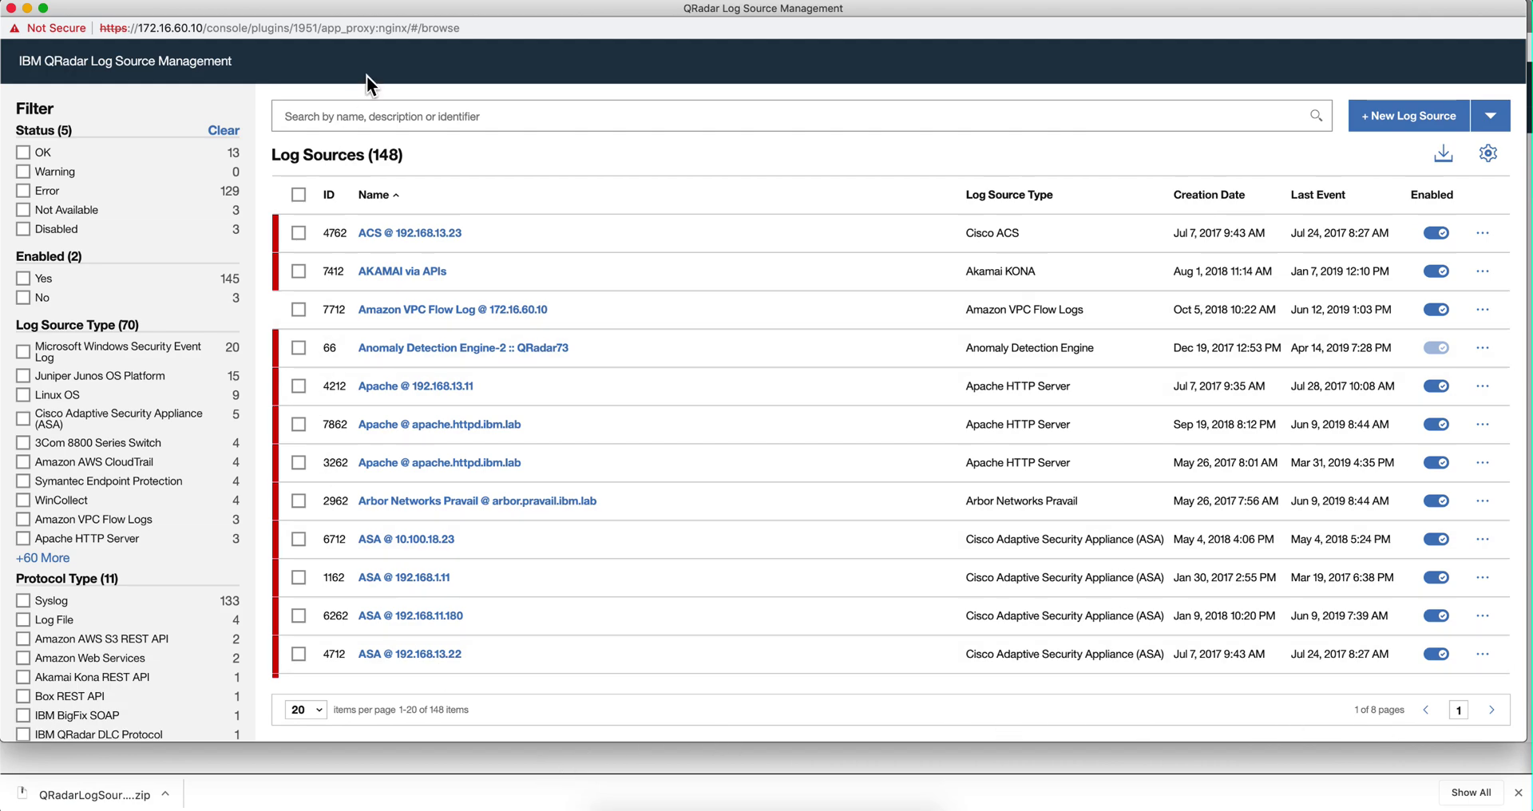
pyautogui.moveTo(395, 10); pyautogui.dragTo(429, 119)
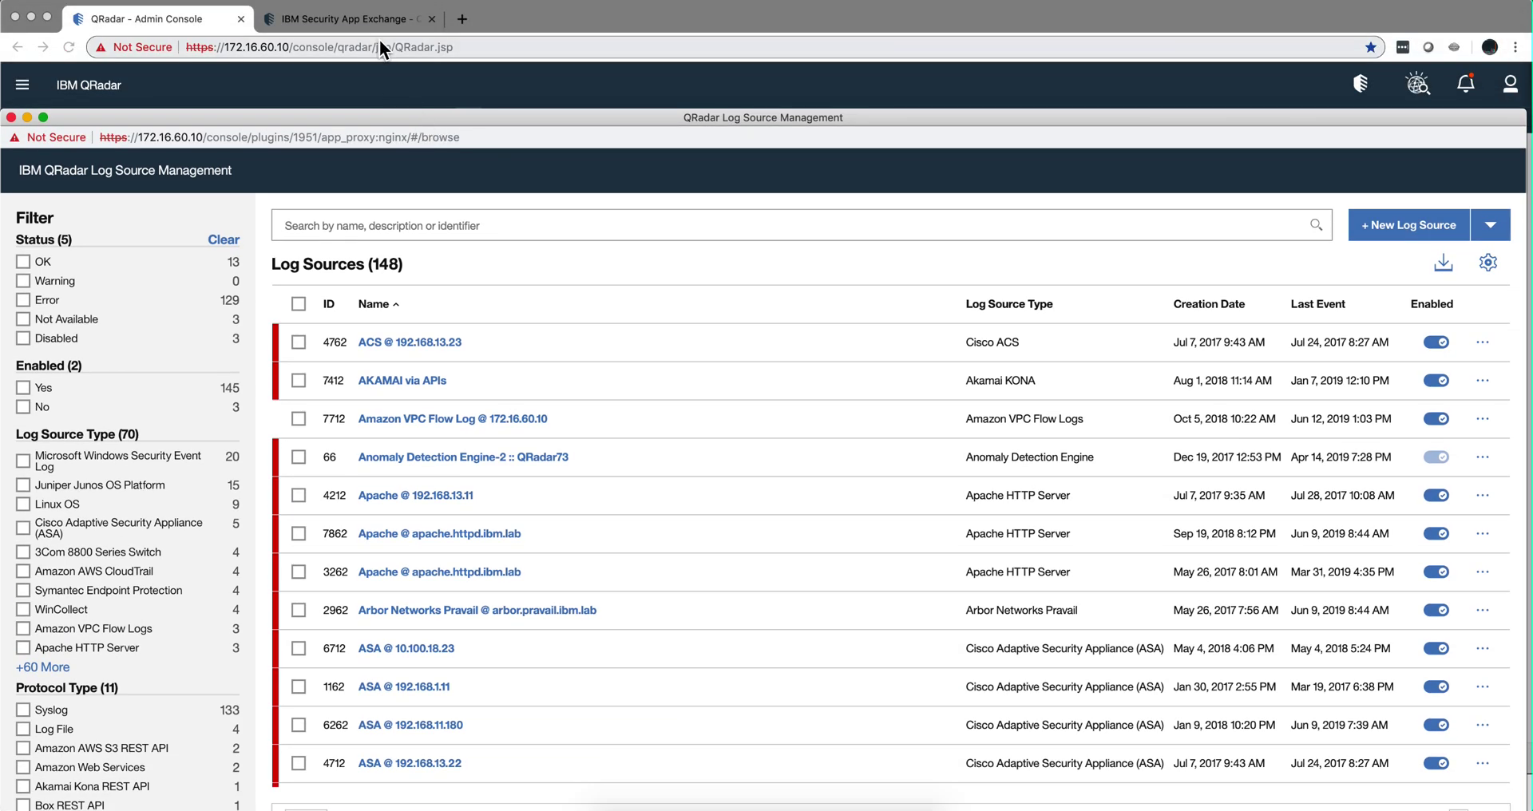
# Step: Review the app's version 4.0.0 page on IBM Security App Exchange, then return to Log Source Management
pyautogui.click(375, 18)
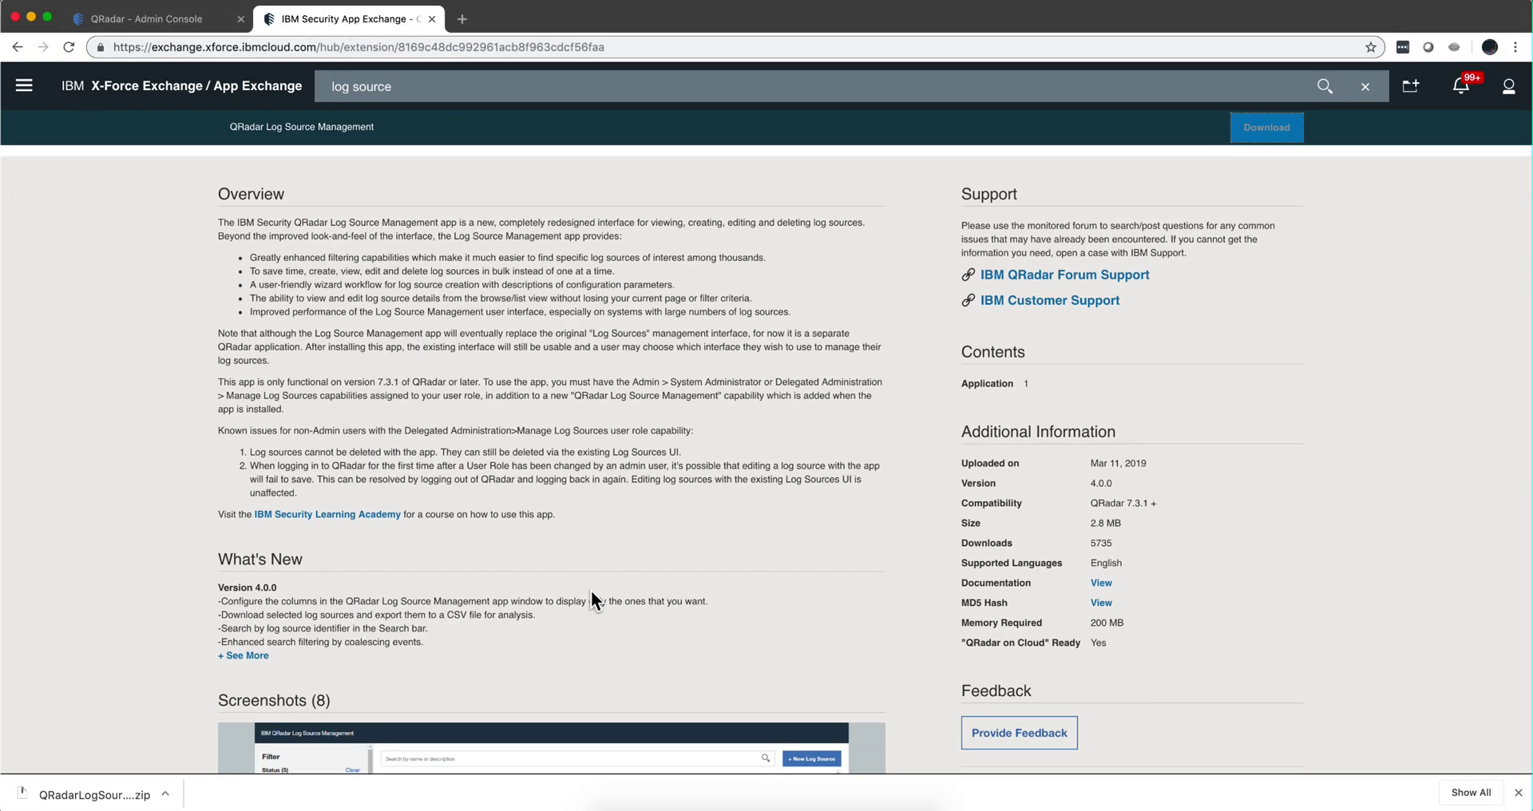
pyautogui.click(611, 793)
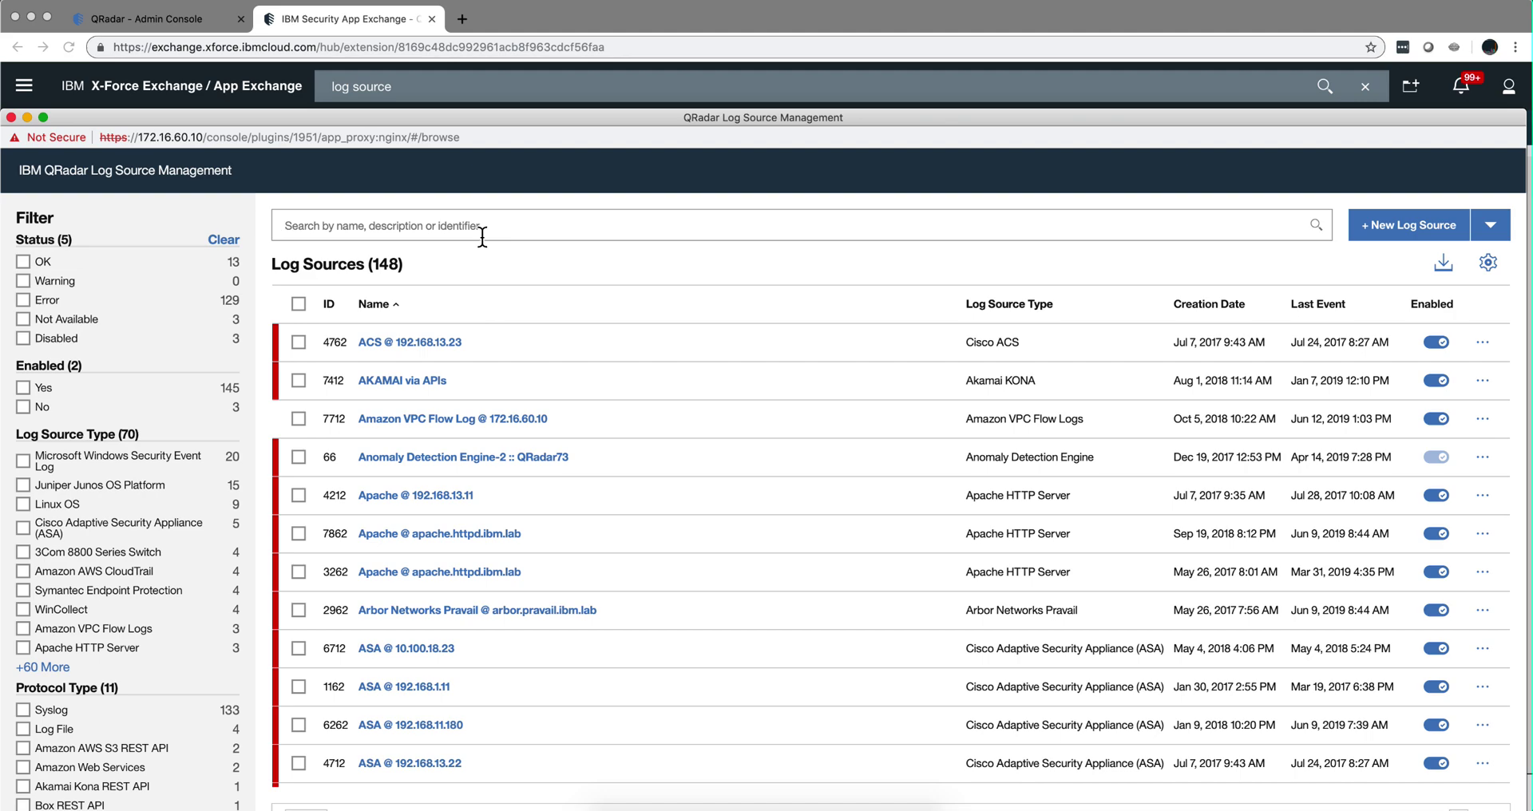
pyautogui.click(414, 229)
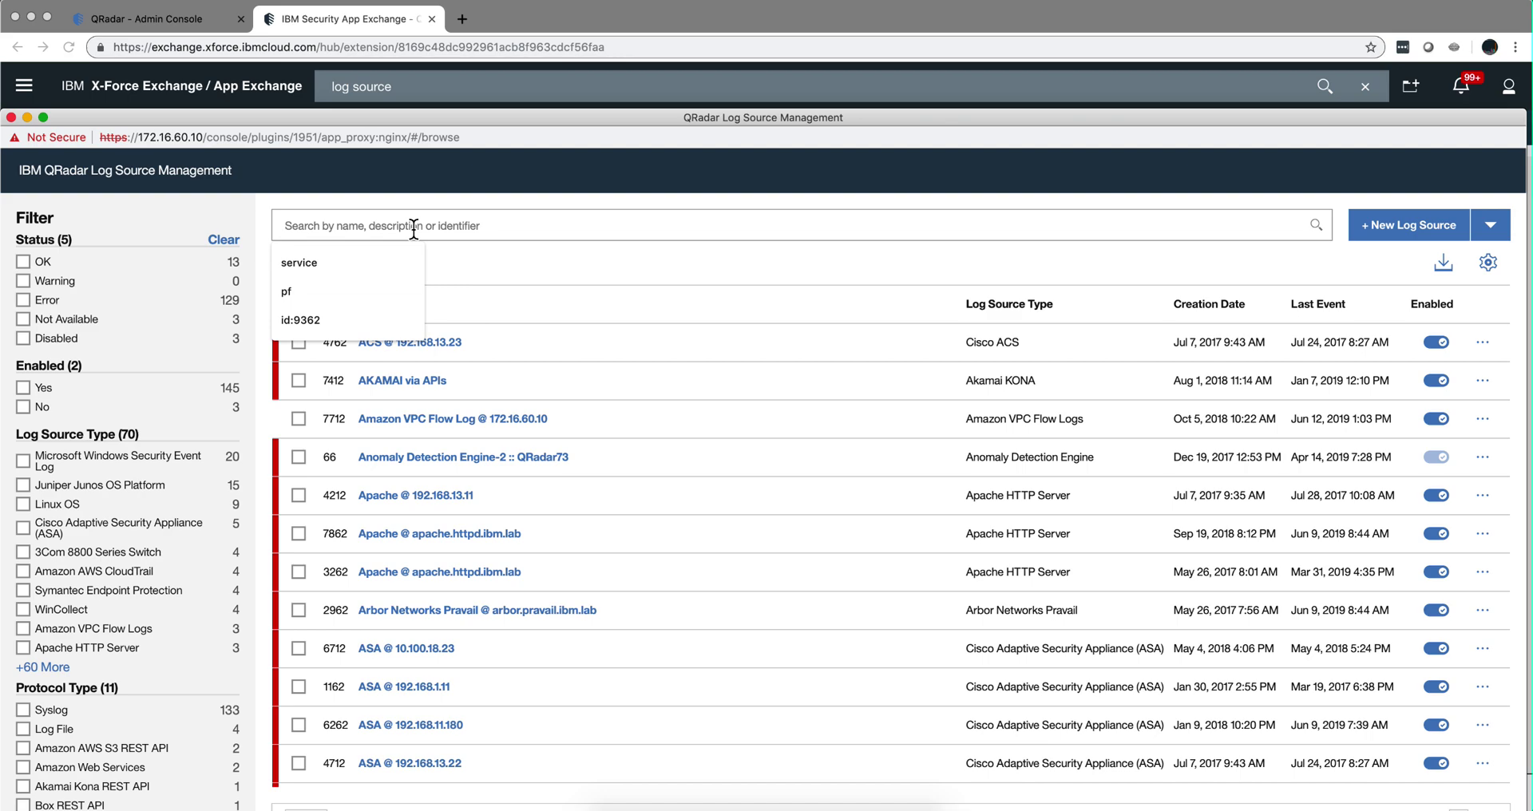
pyautogui.write('bigf')
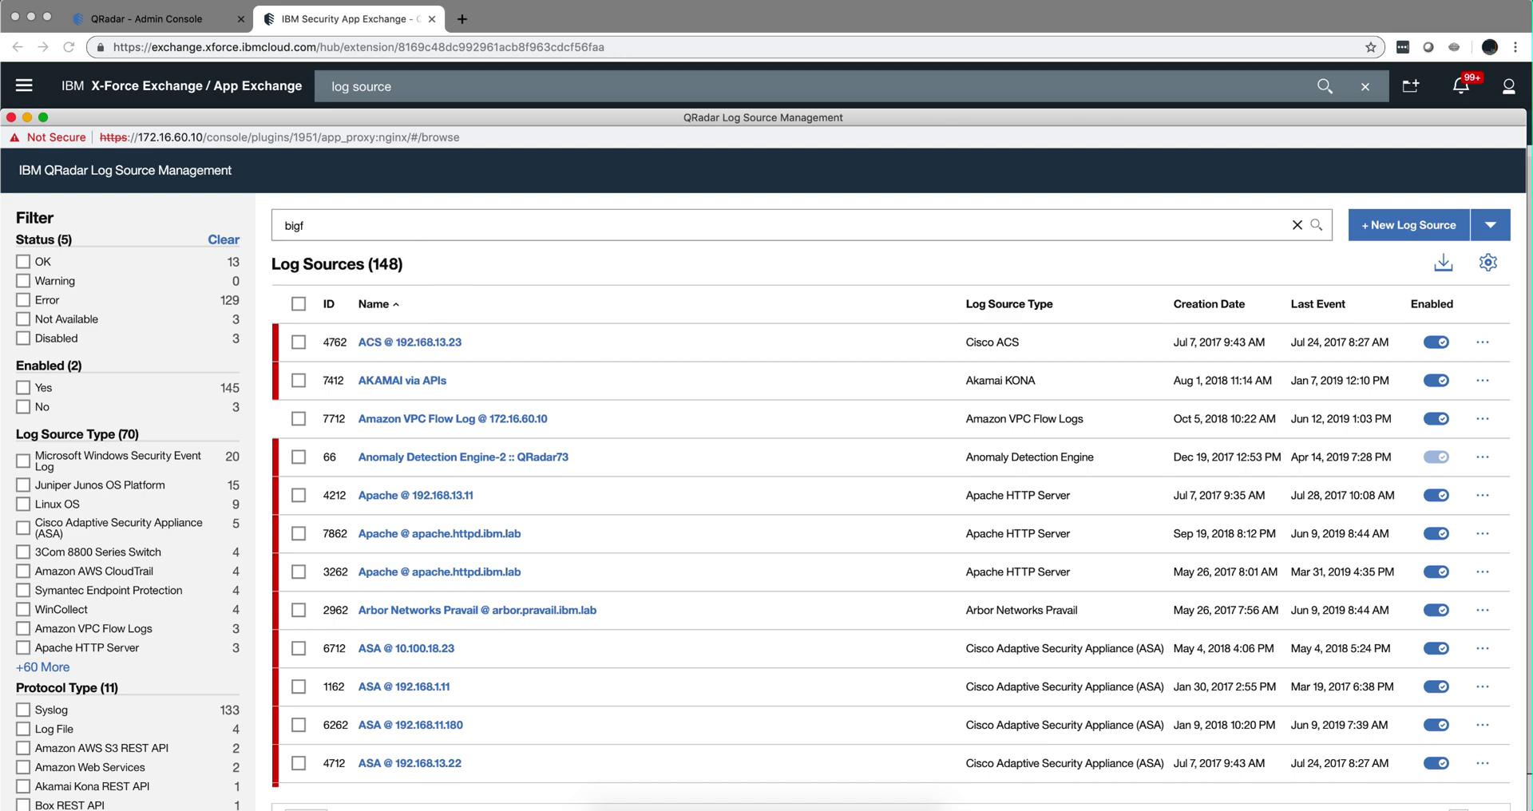
pyautogui.write('ix')
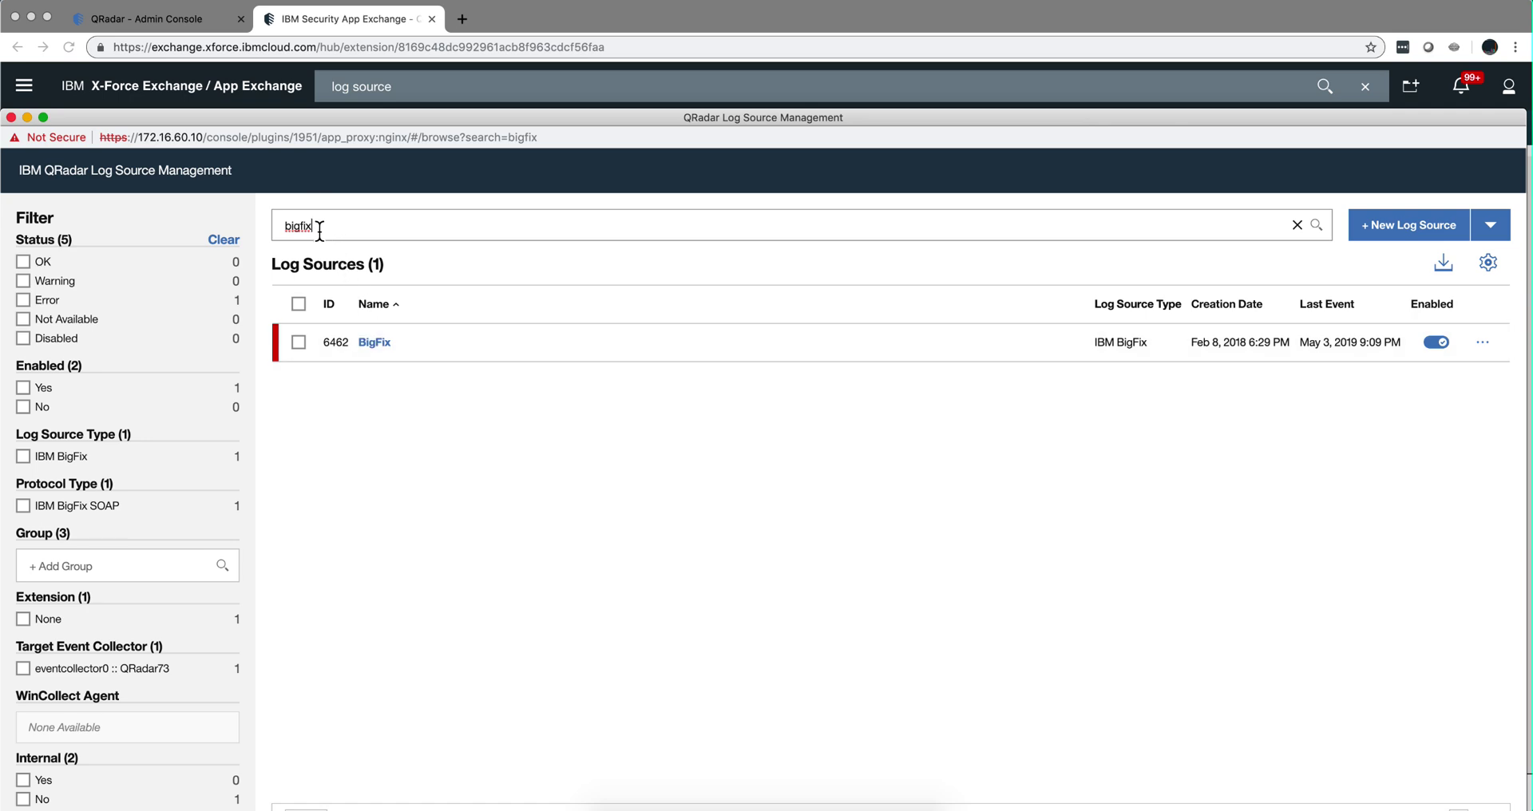
pyautogui.press('BackSpace')
pyautogui.press('BackSpace')
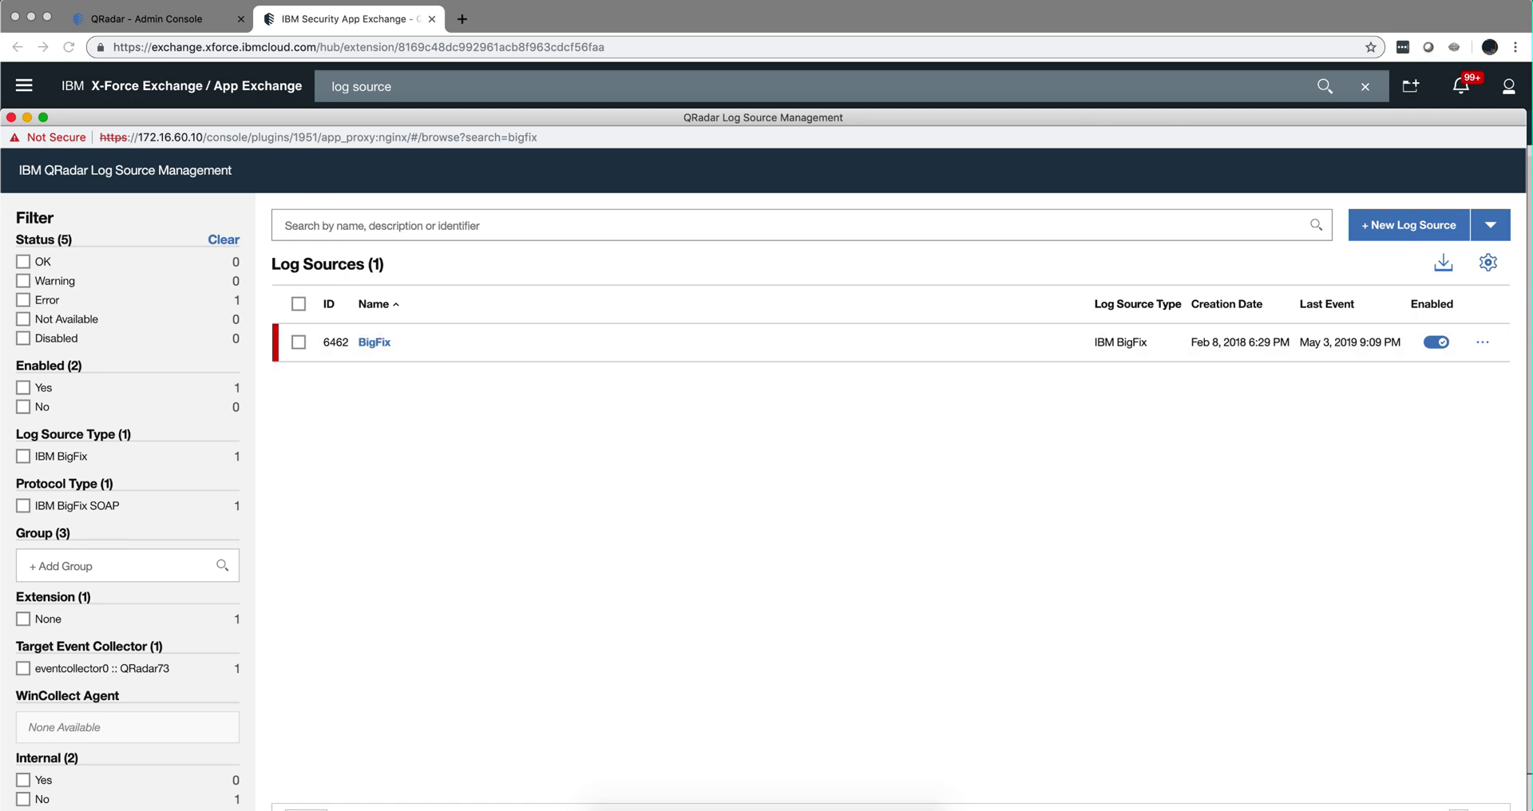
pyautogui.write('16.60.180')
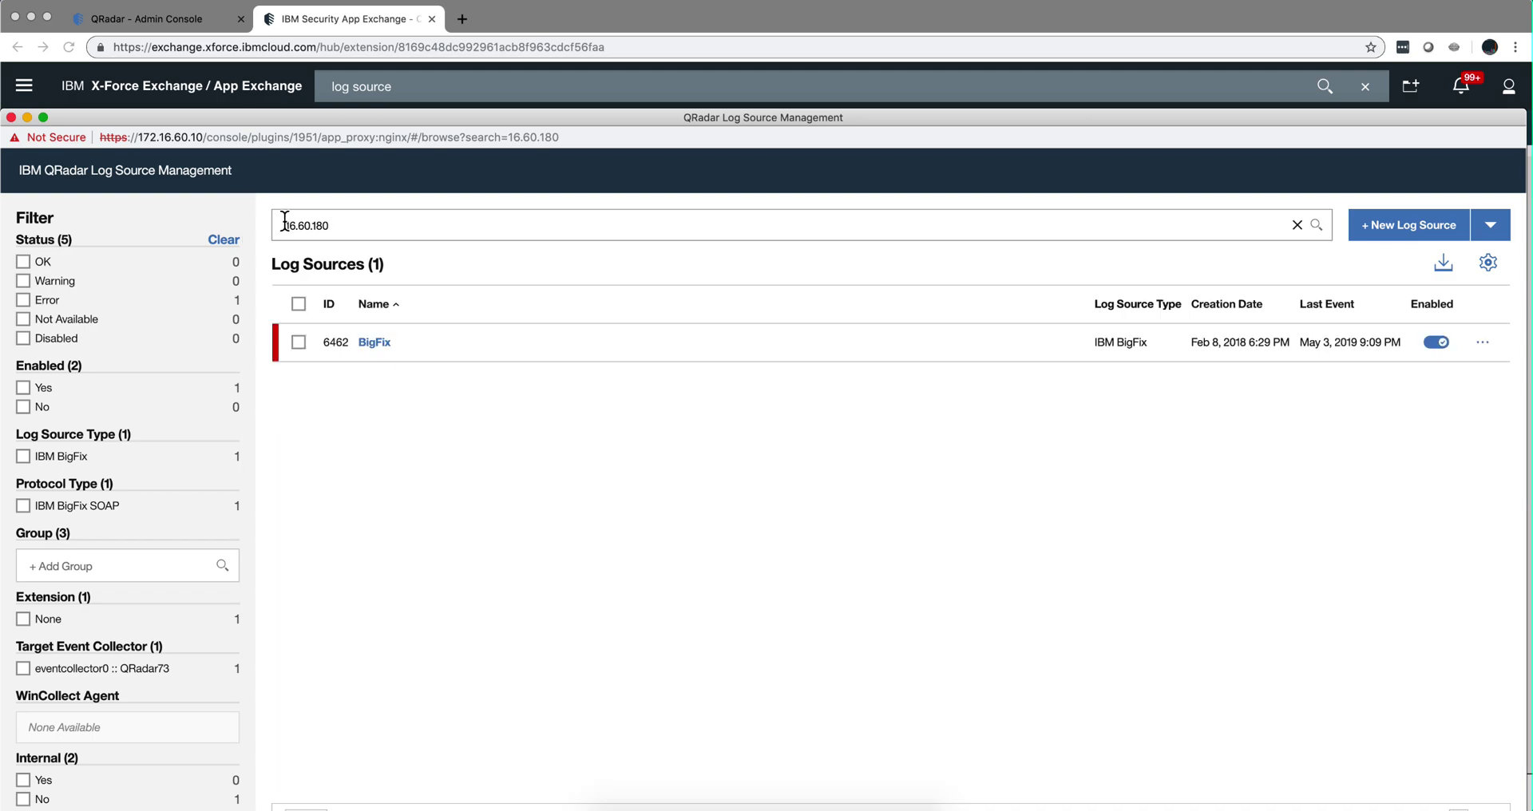
pyautogui.write('172.')
pyautogui.press('BackSpace')
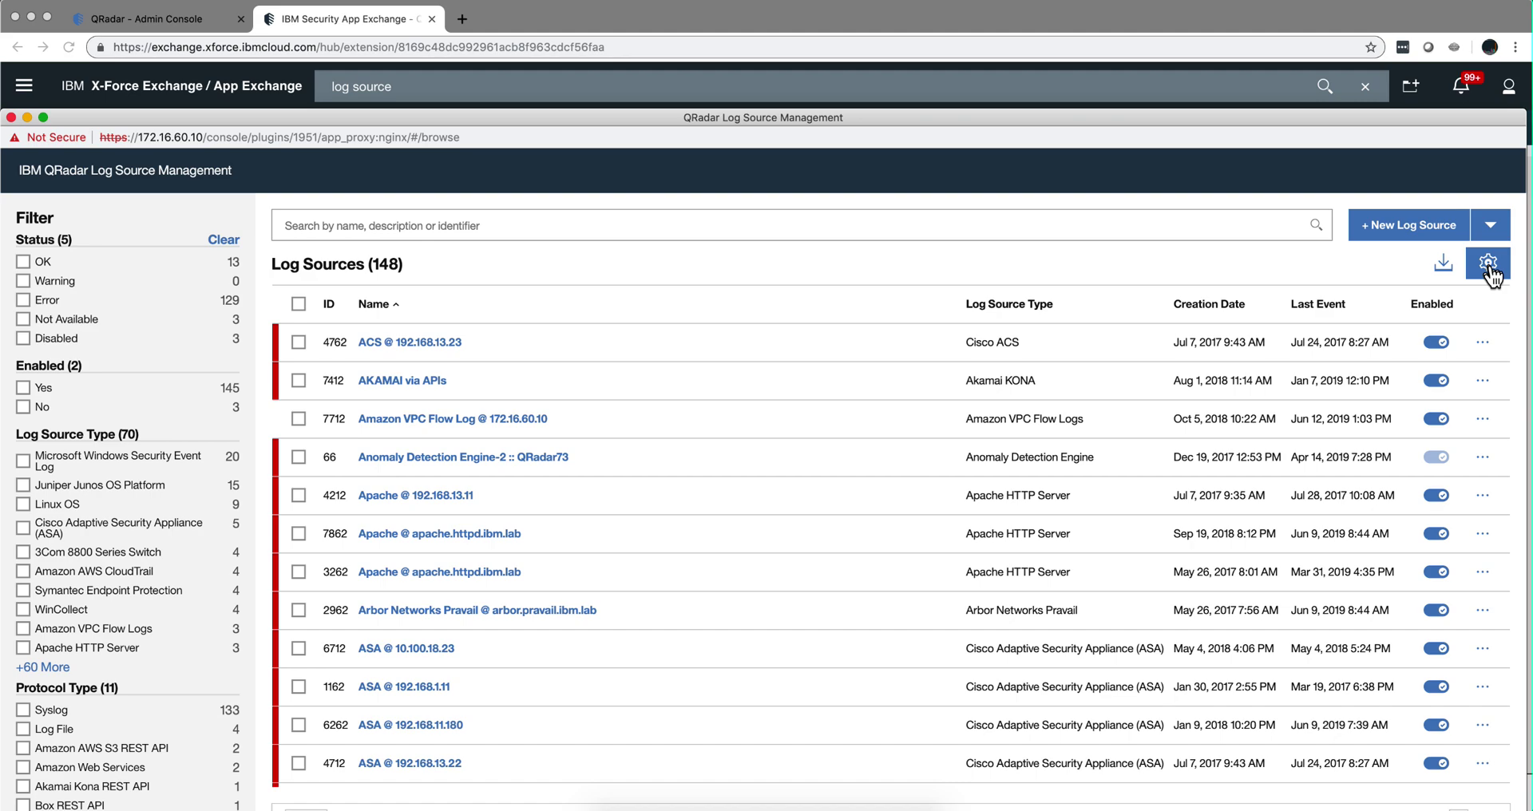
# Step: Show the Modified Date column and sort the 148 log sources by it, newest first
pyautogui.click(1488, 266)
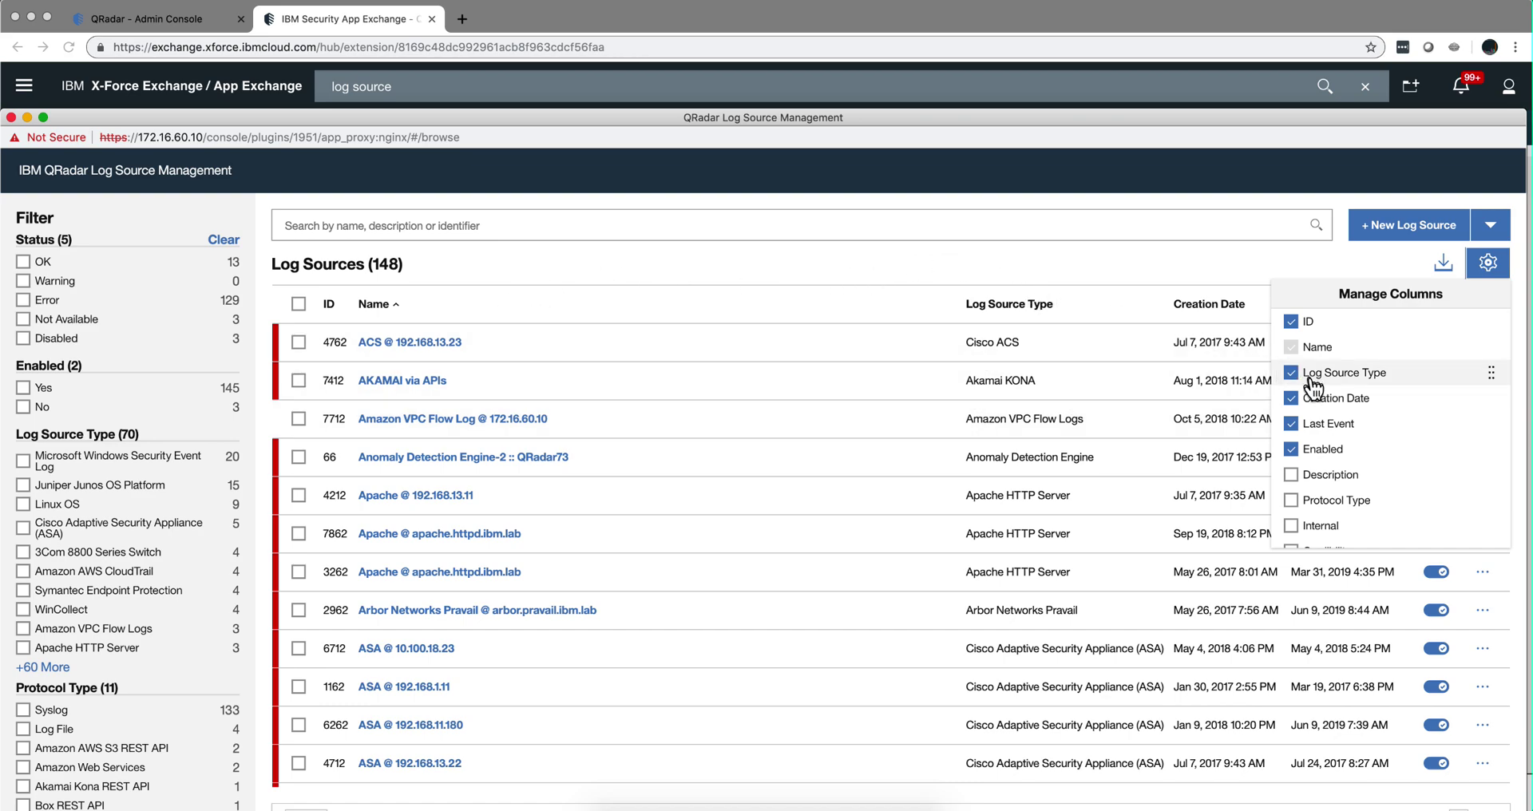
pyautogui.scroll(-3, 1372, 497)
pyautogui.click(1373, 496)
pyautogui.scroll(-3, 1374, 508)
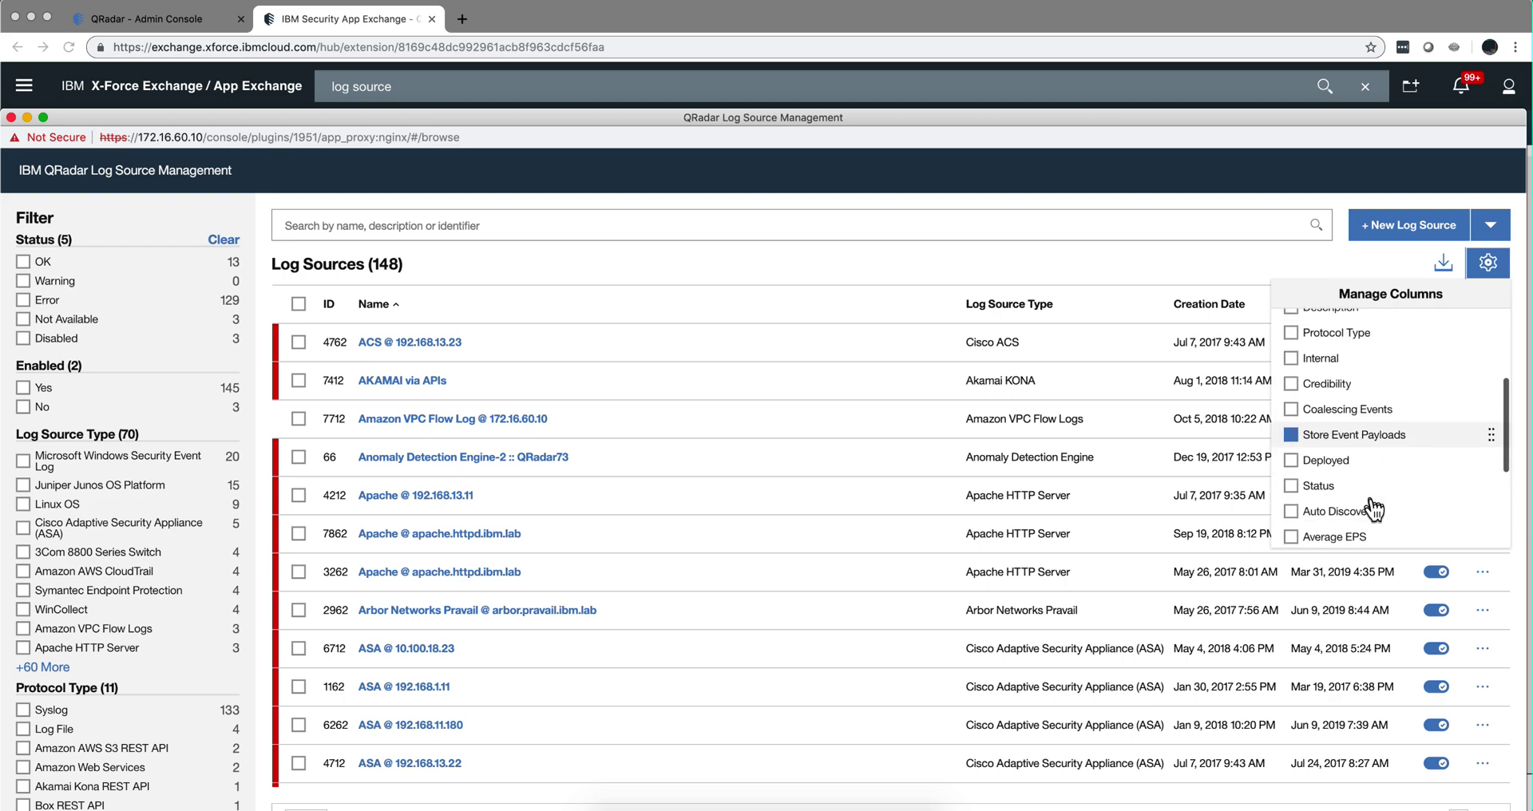
pyautogui.scroll(-2, 1372, 496)
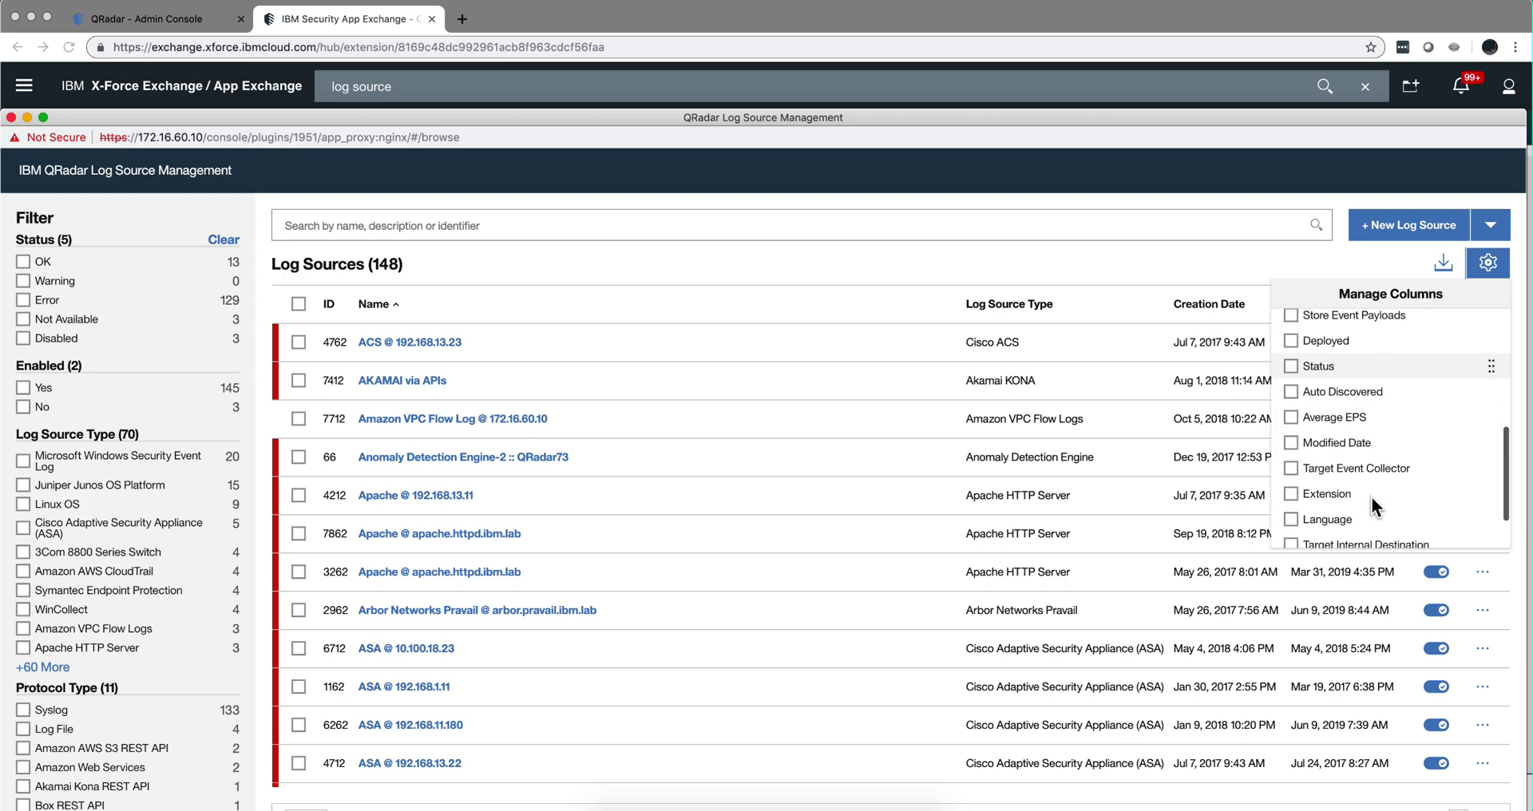
pyautogui.click(1295, 437)
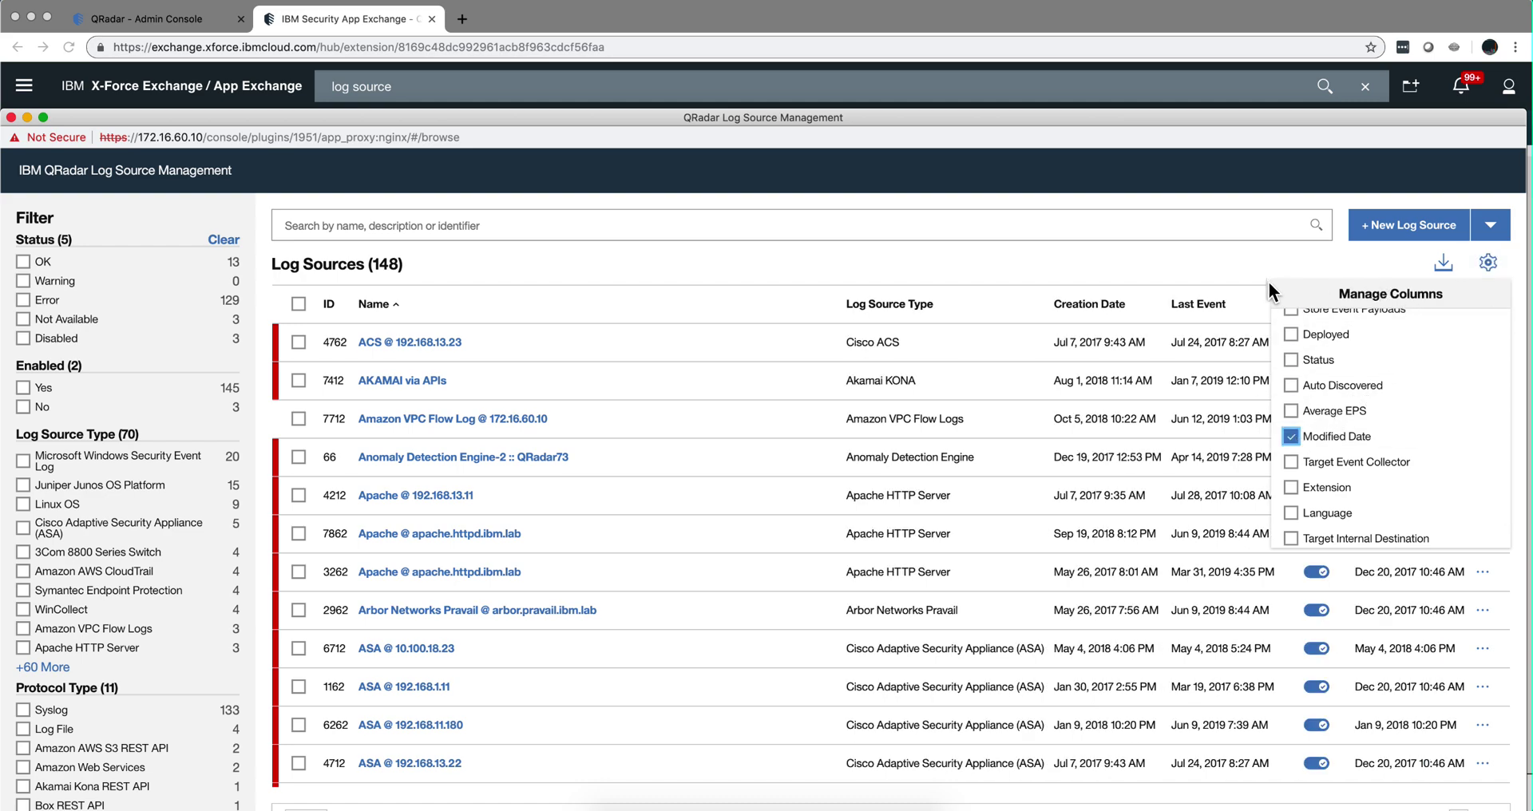
pyautogui.click(1230, 270)
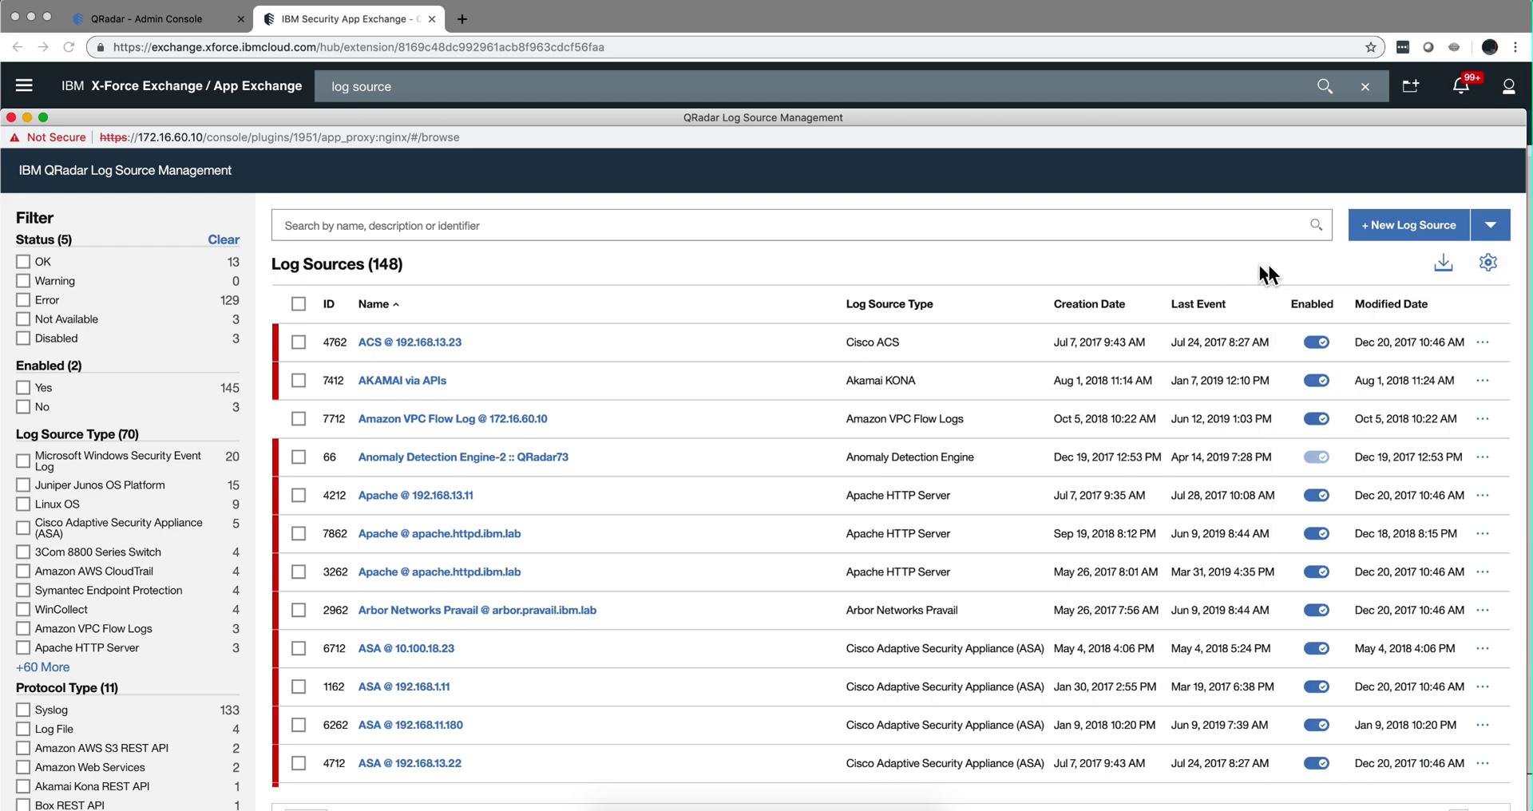
pyautogui.click(1405, 311)
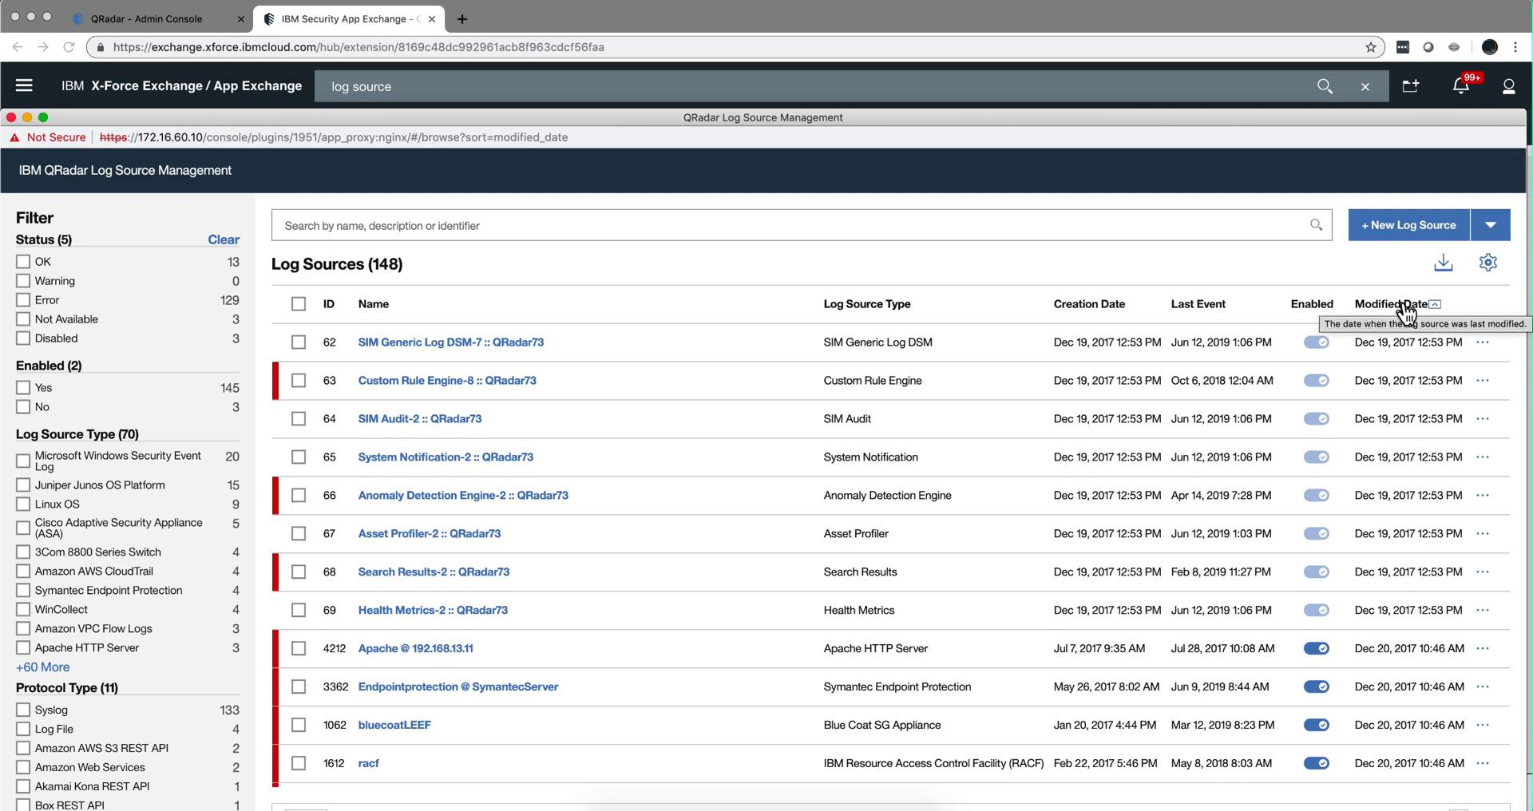
pyautogui.click(1405, 309)
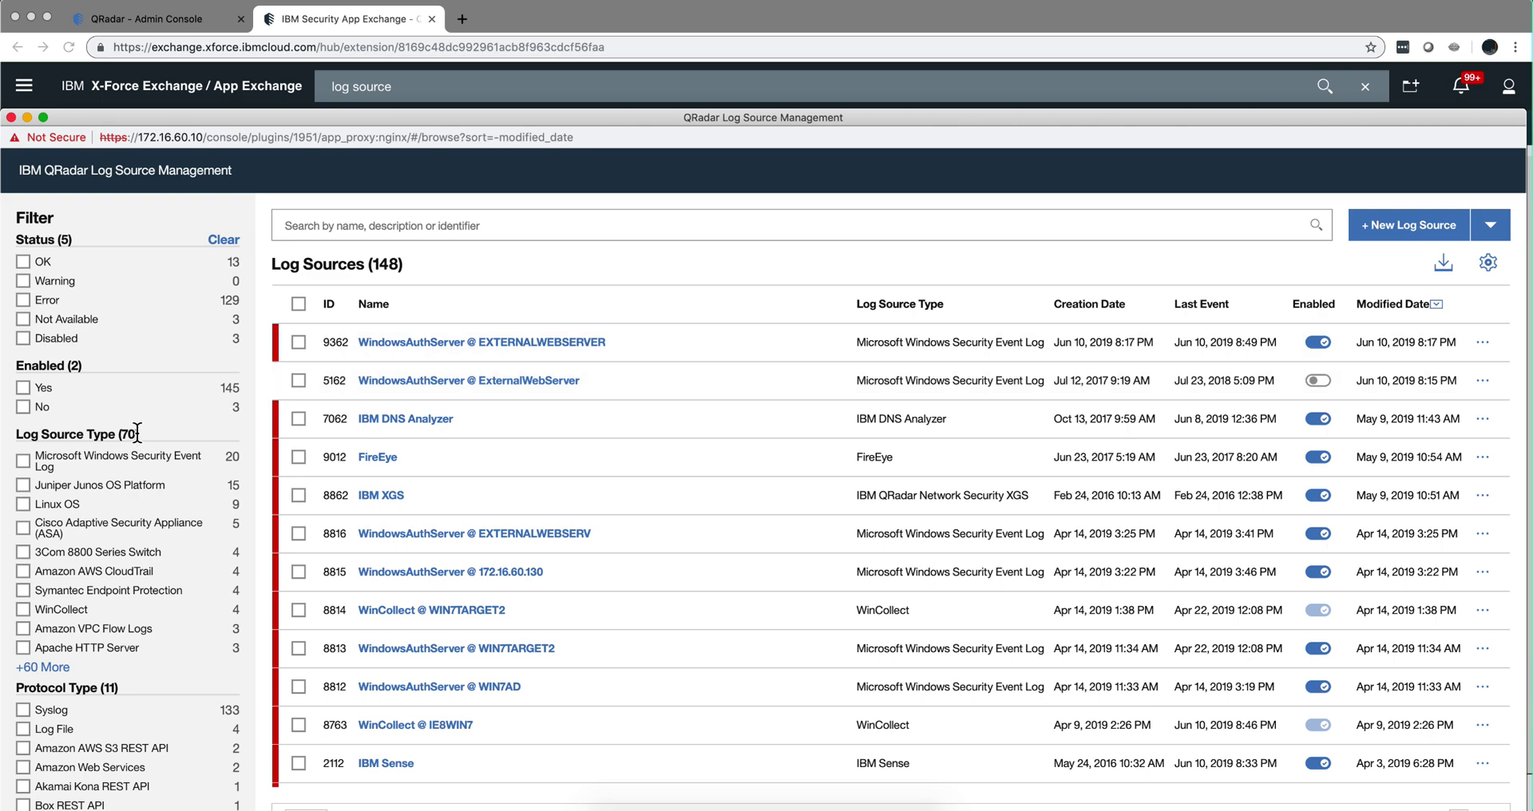
# Step: Filter on Coalescing Events = Yes, leaving 108 log sources
pyautogui.scroll(-5, 137, 435)
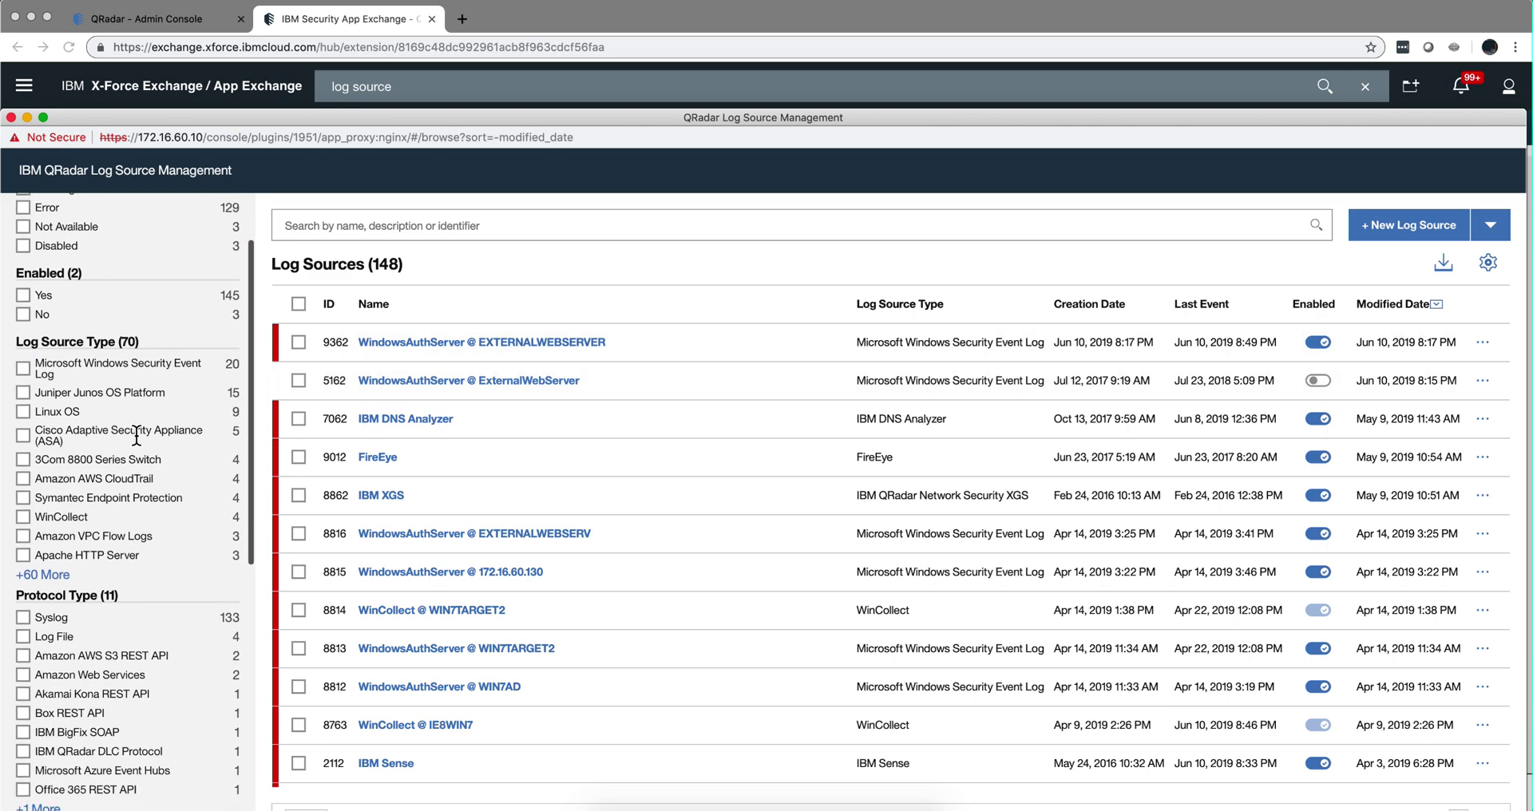
pyautogui.click(134, 439)
pyautogui.scroll(-8, 138, 439)
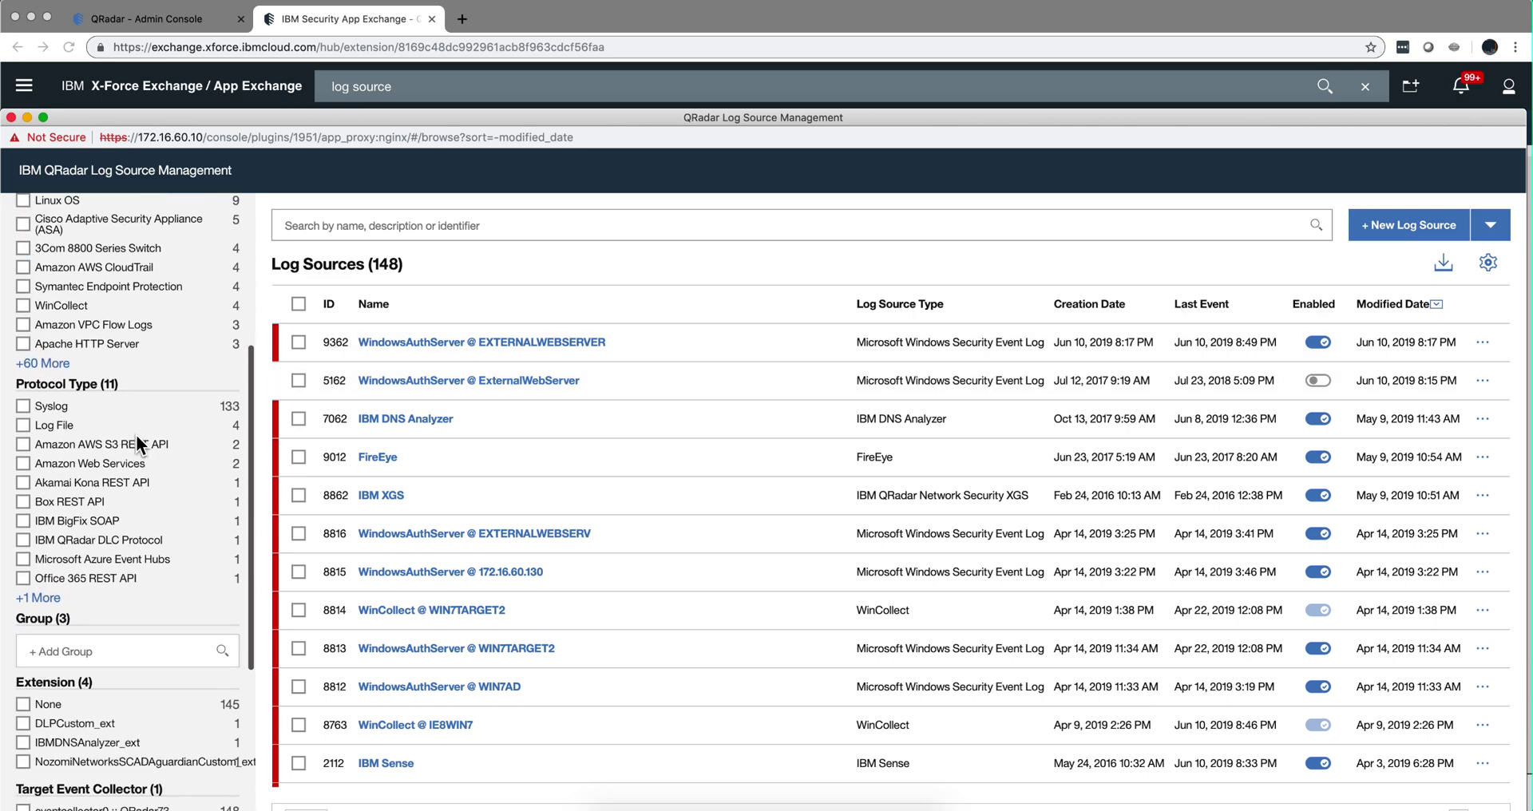
pyautogui.scroll(-5, 136, 435)
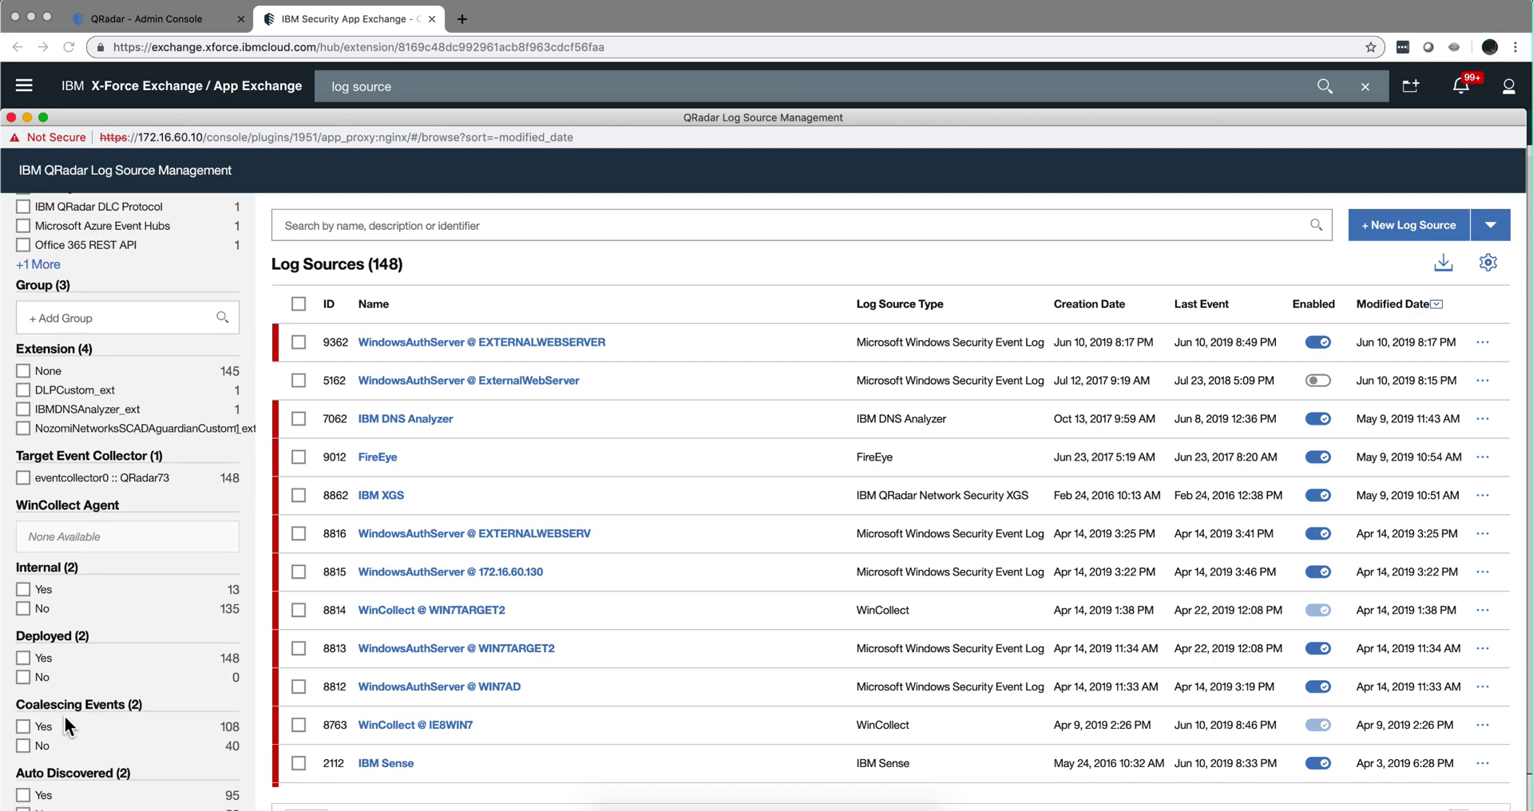
pyautogui.click(24, 729)
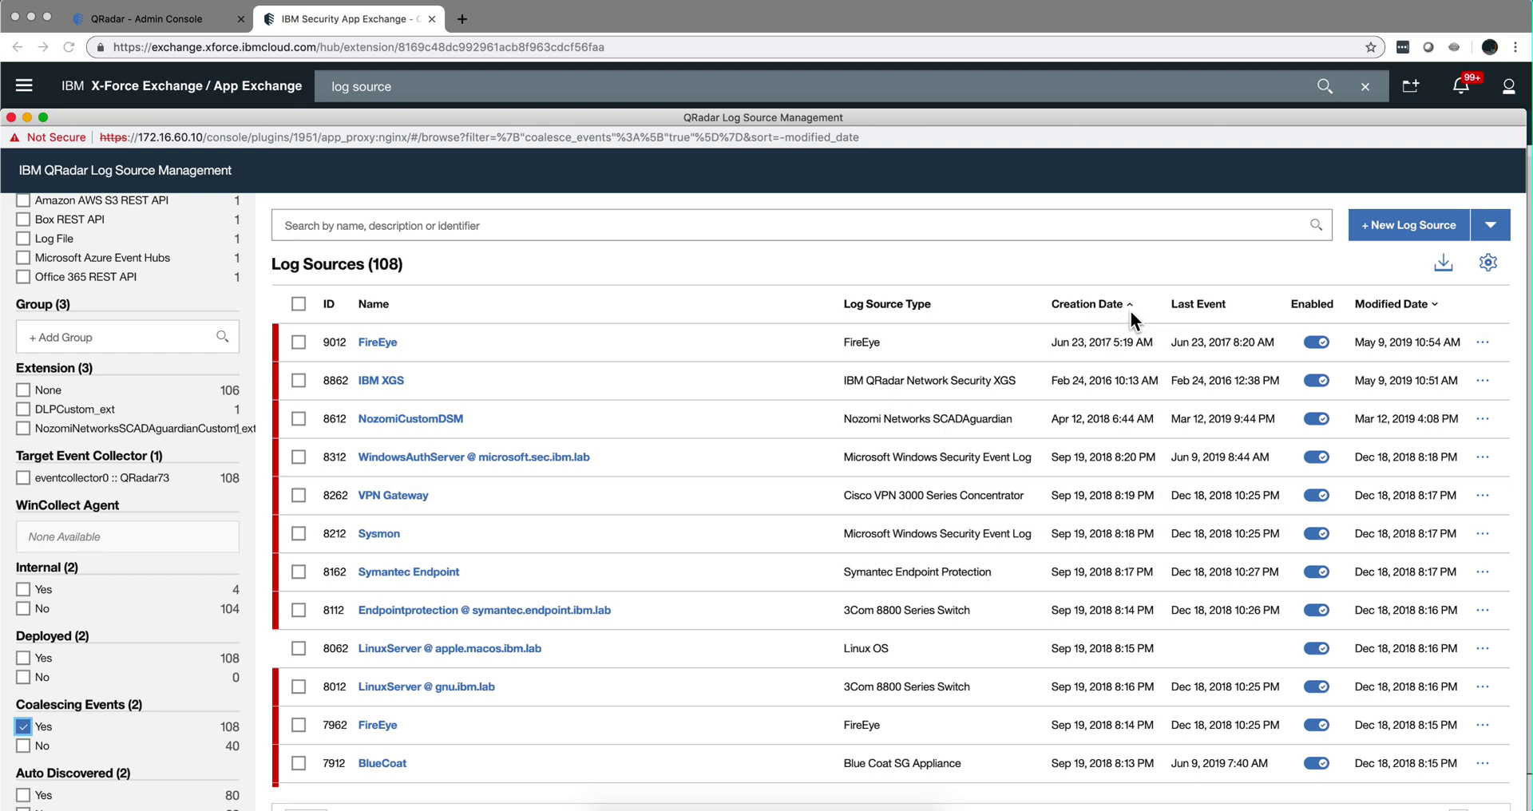
# Step: Export the 108 filtered log sources with only the displayed columns and download the file
pyautogui.click(1444, 266)
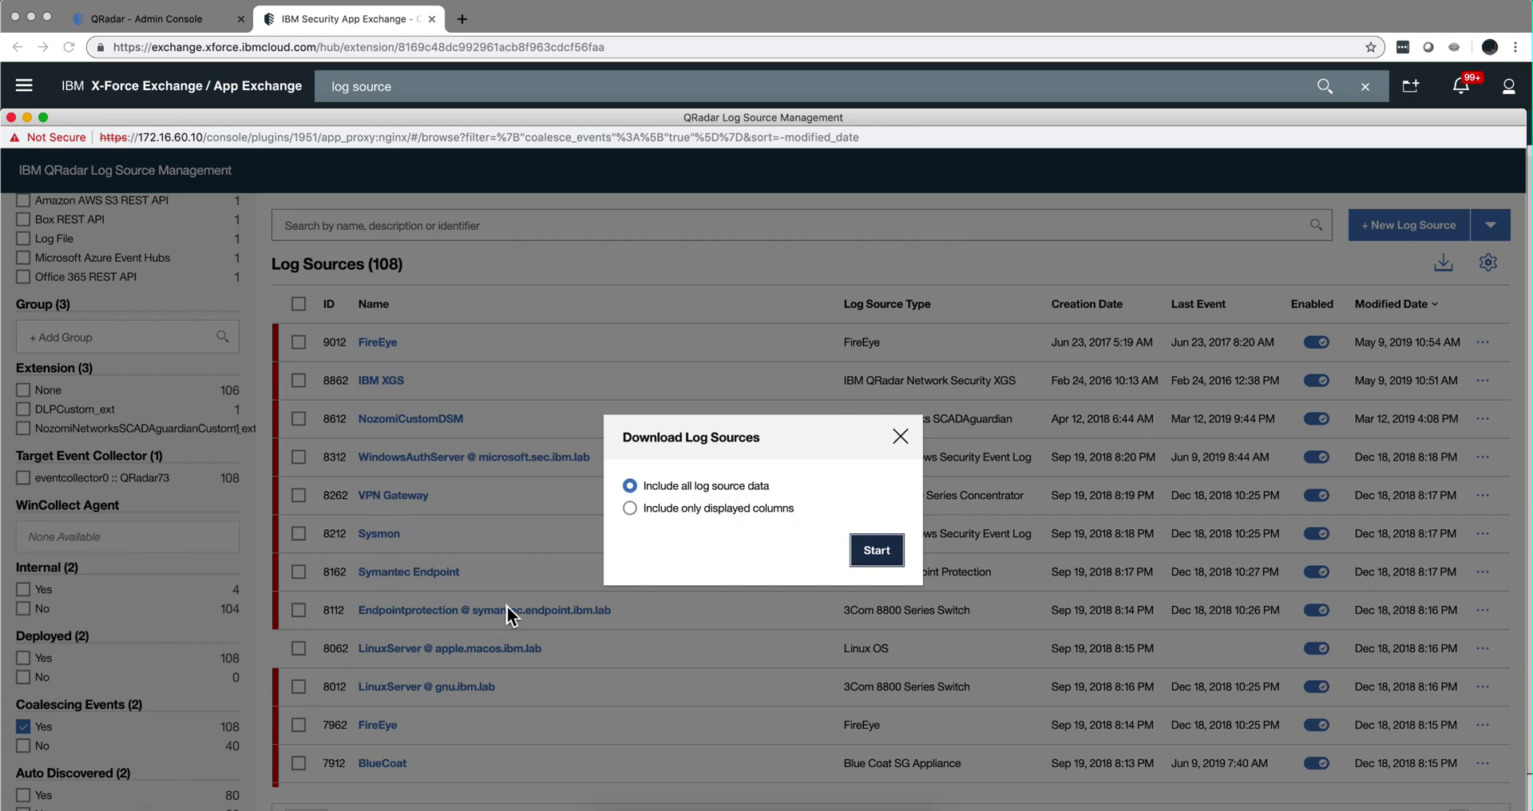
pyautogui.click(631, 486)
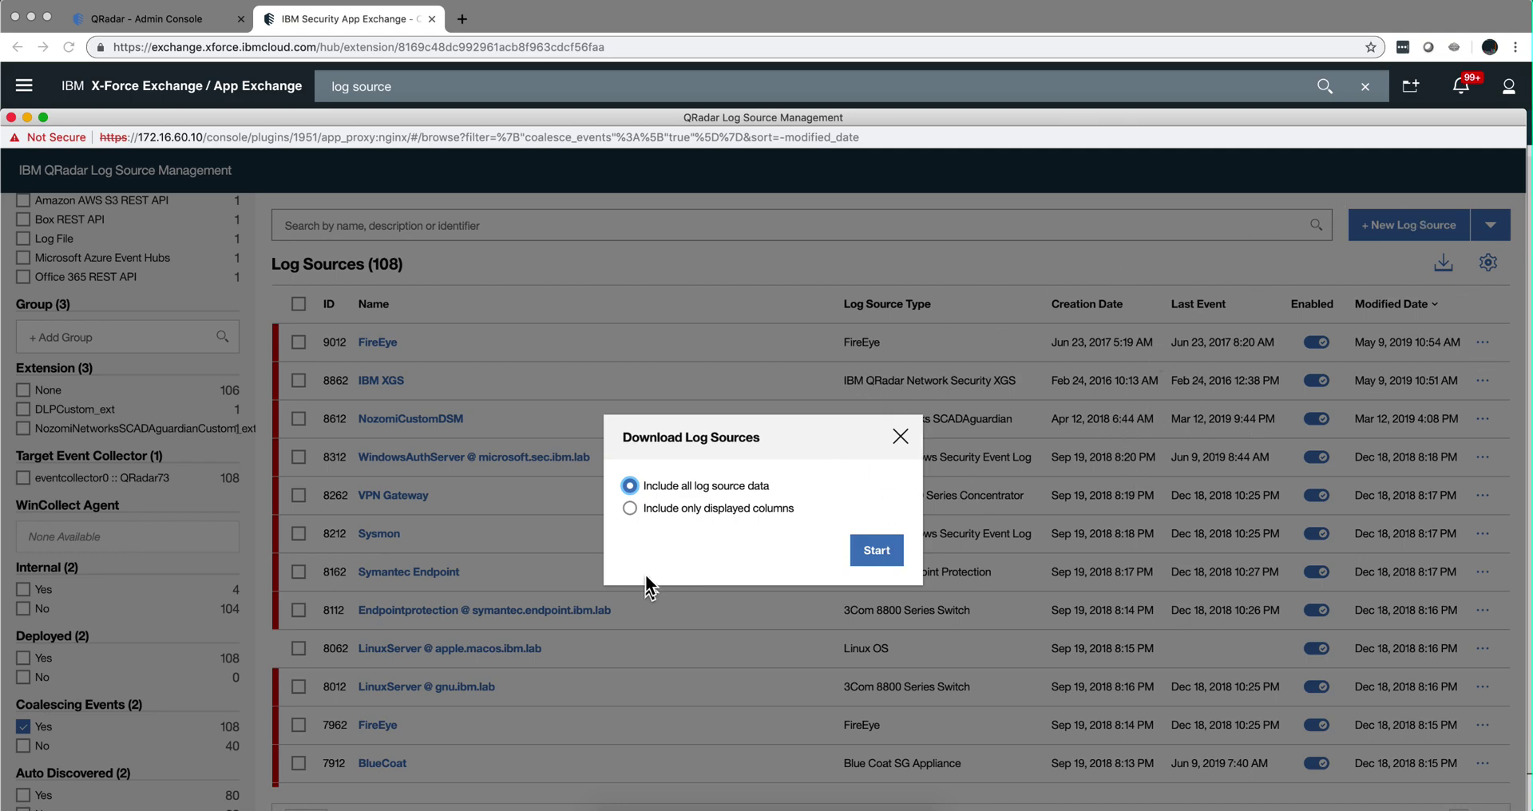
pyautogui.click(630, 508)
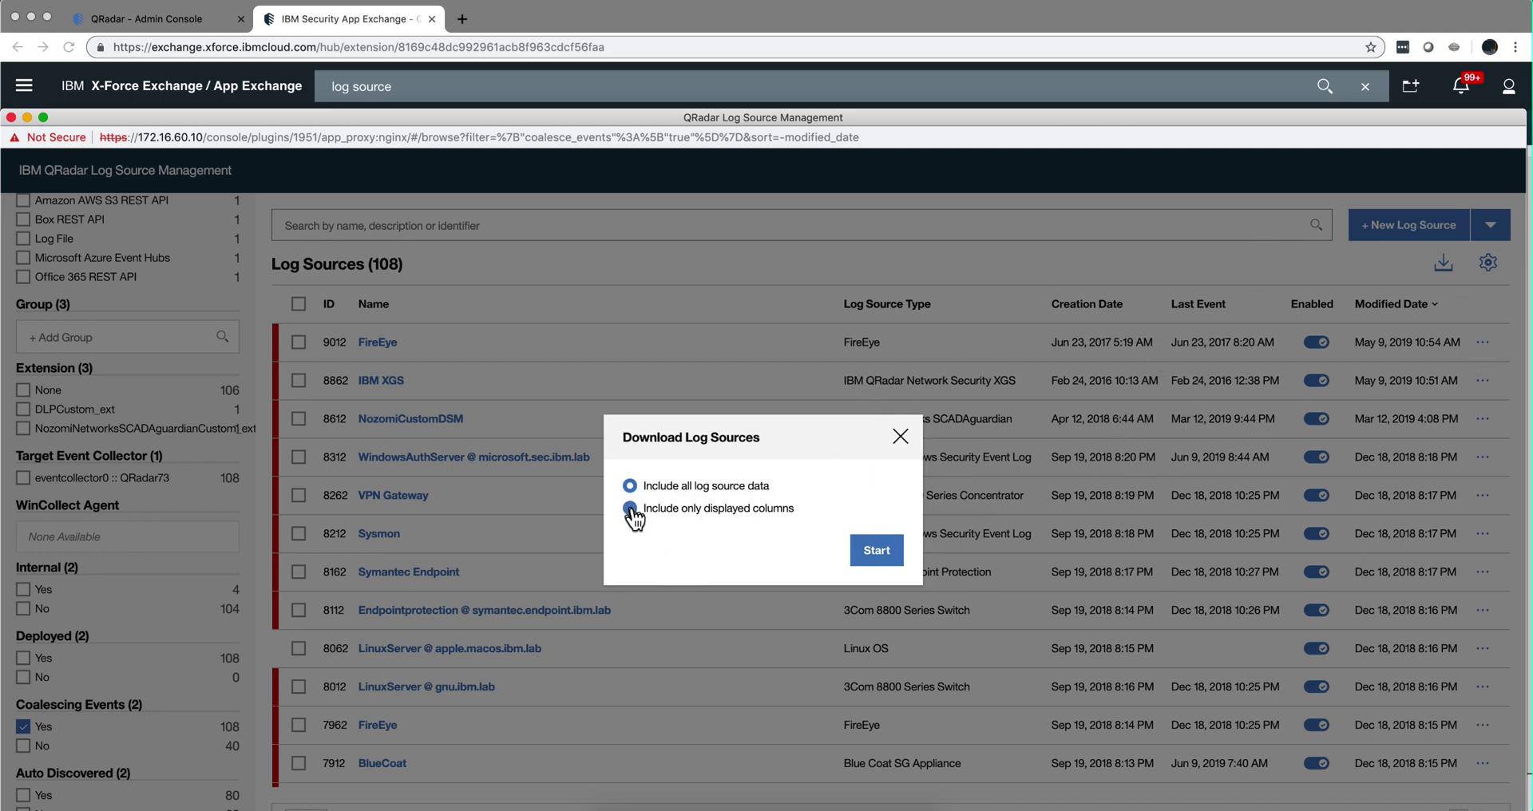
pyautogui.click(880, 551)
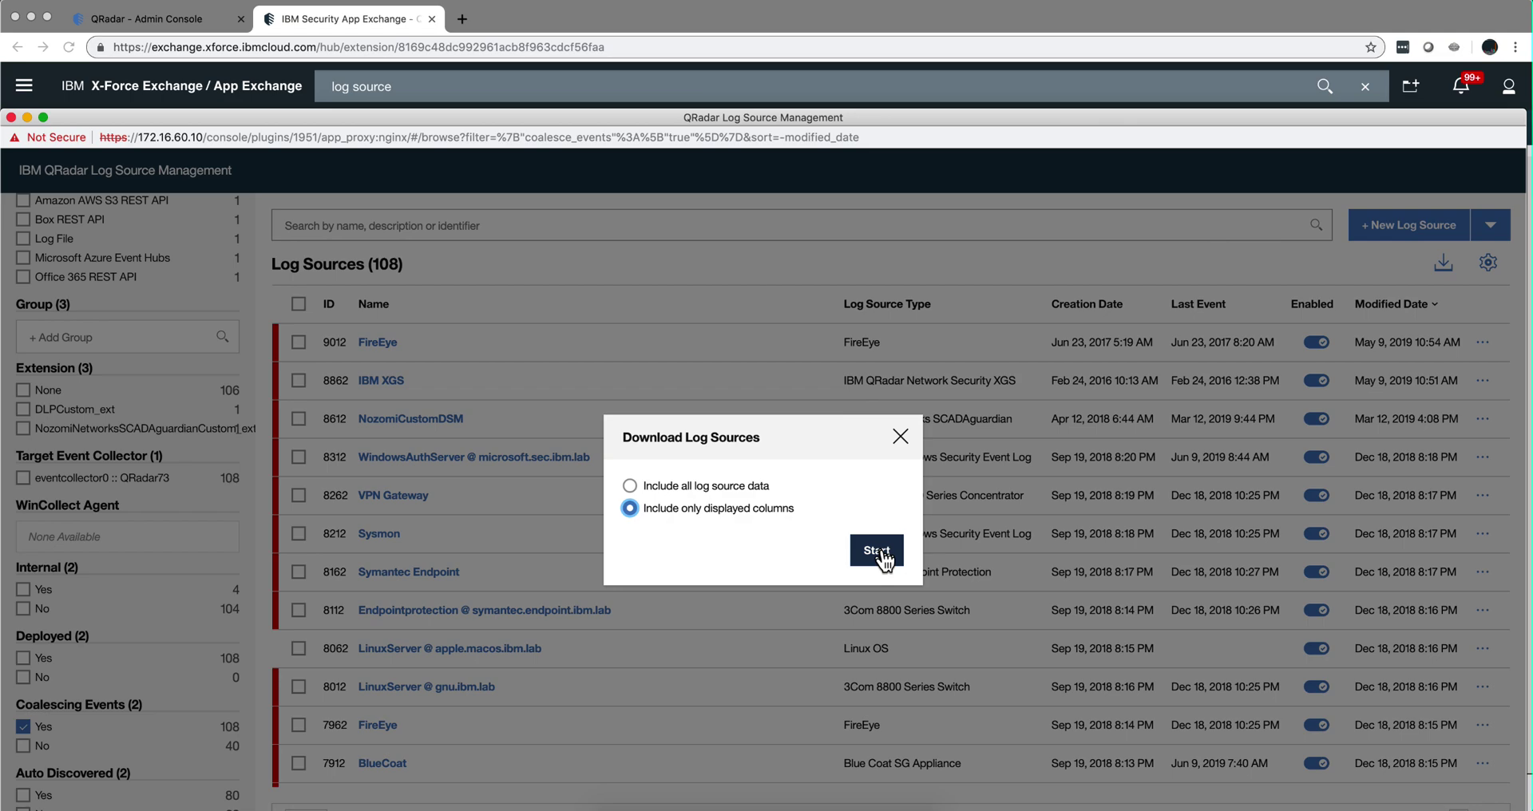
pyautogui.click(879, 551)
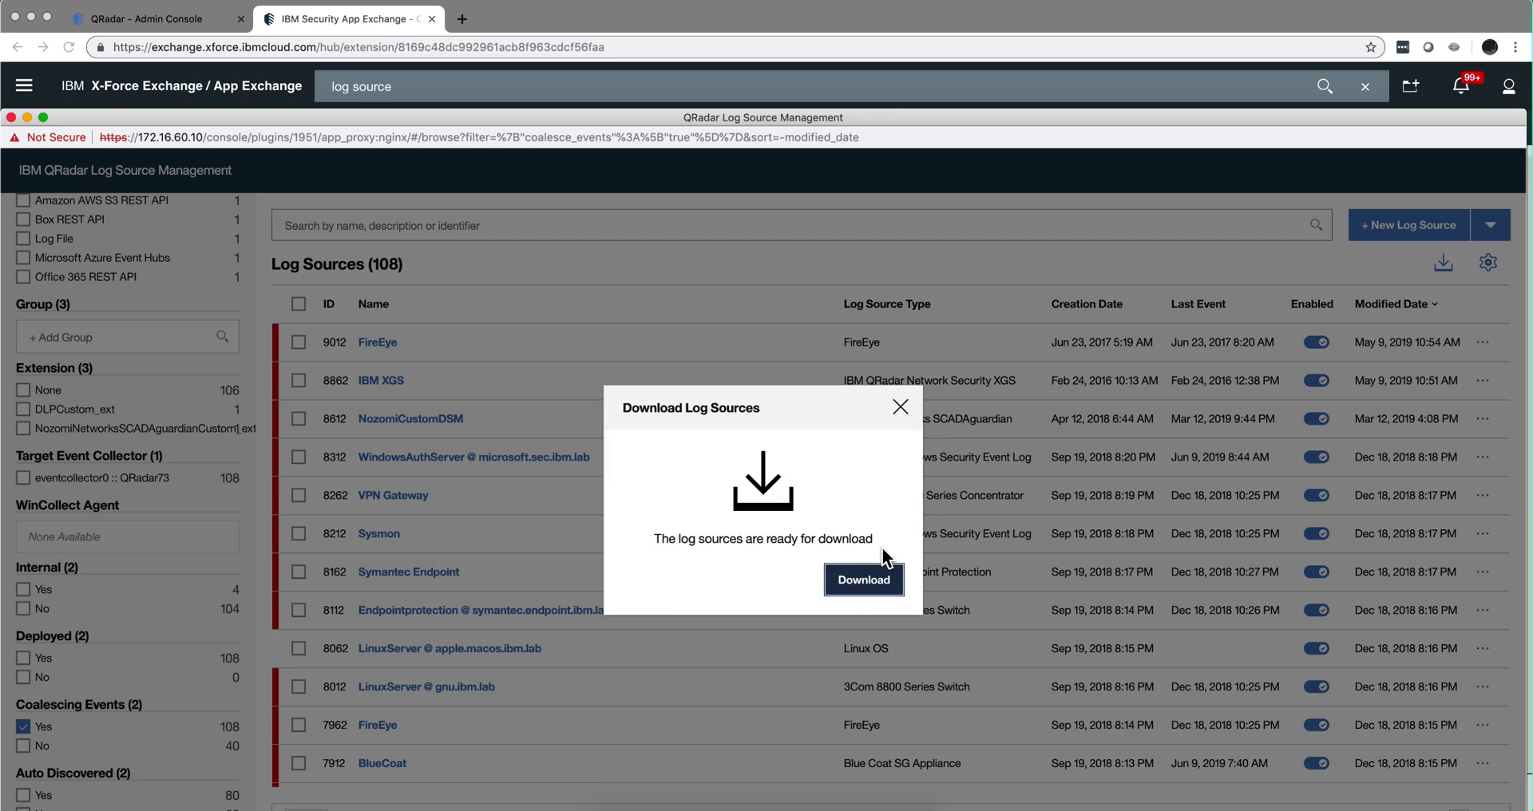
pyautogui.click(878, 580)
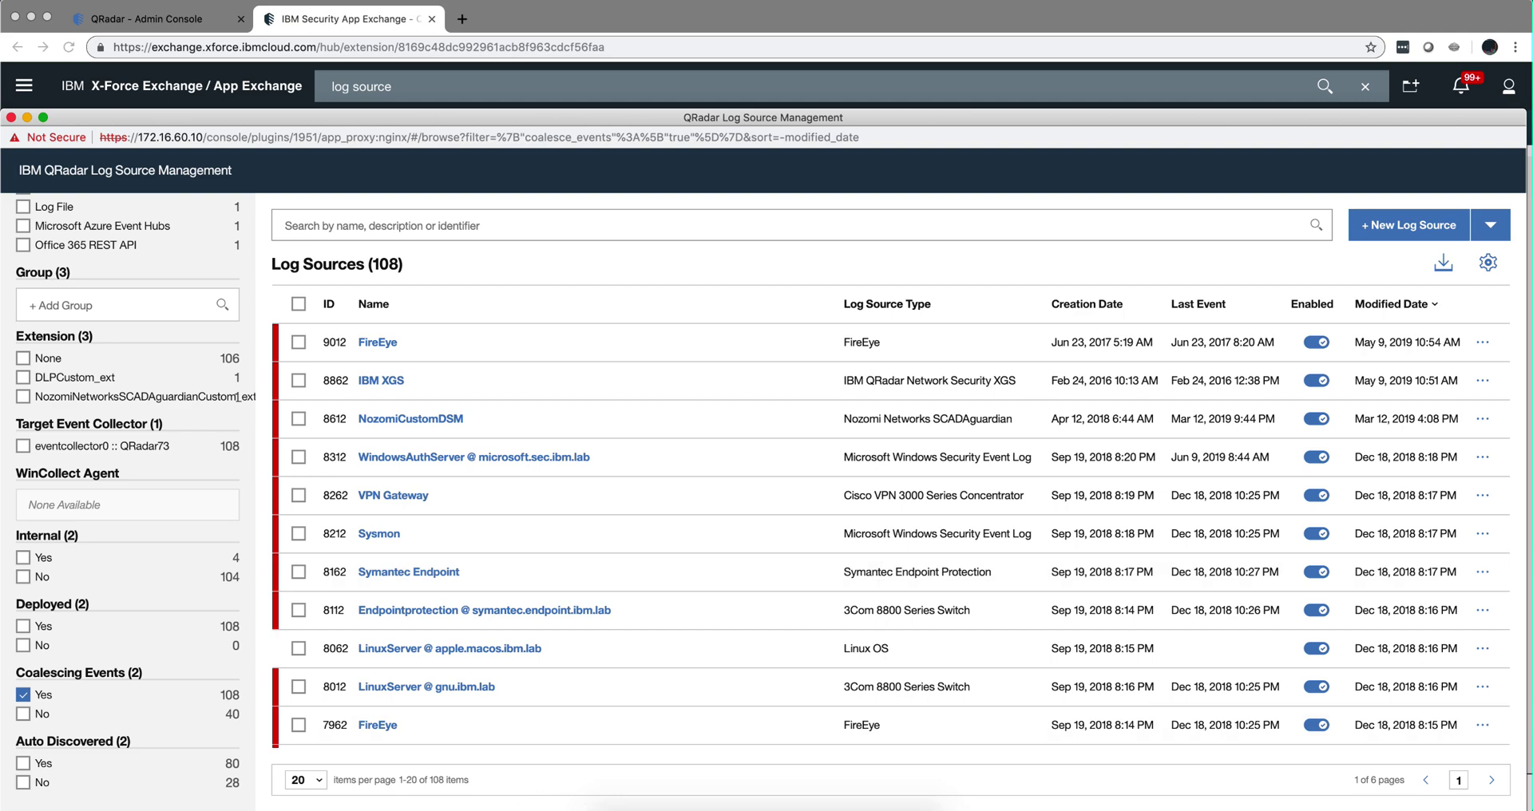
# Step: Open log-sources.csv from the Downloads folder in Finder
pyautogui.click(610, 808)
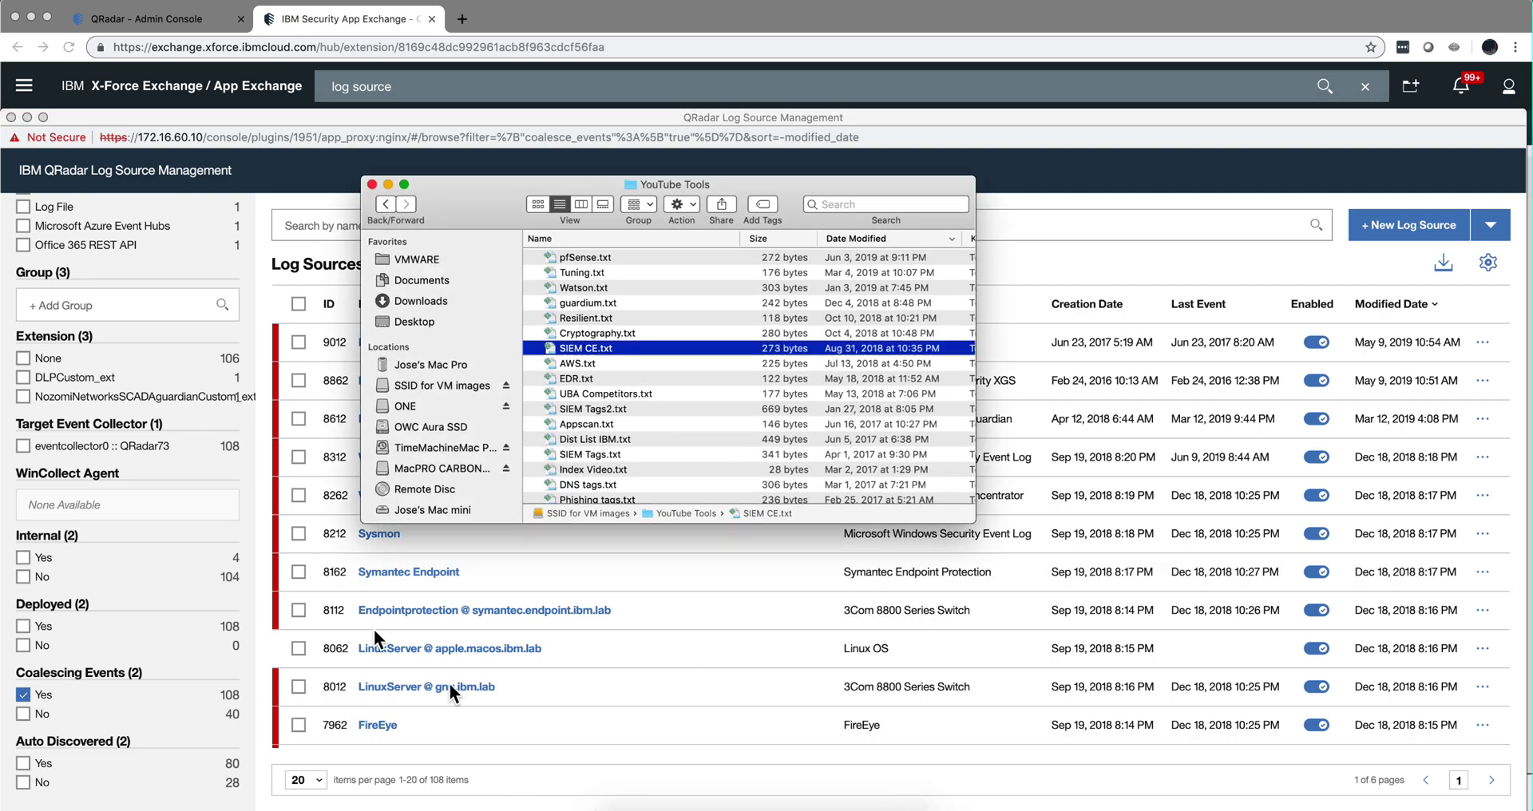
pyautogui.click(424, 303)
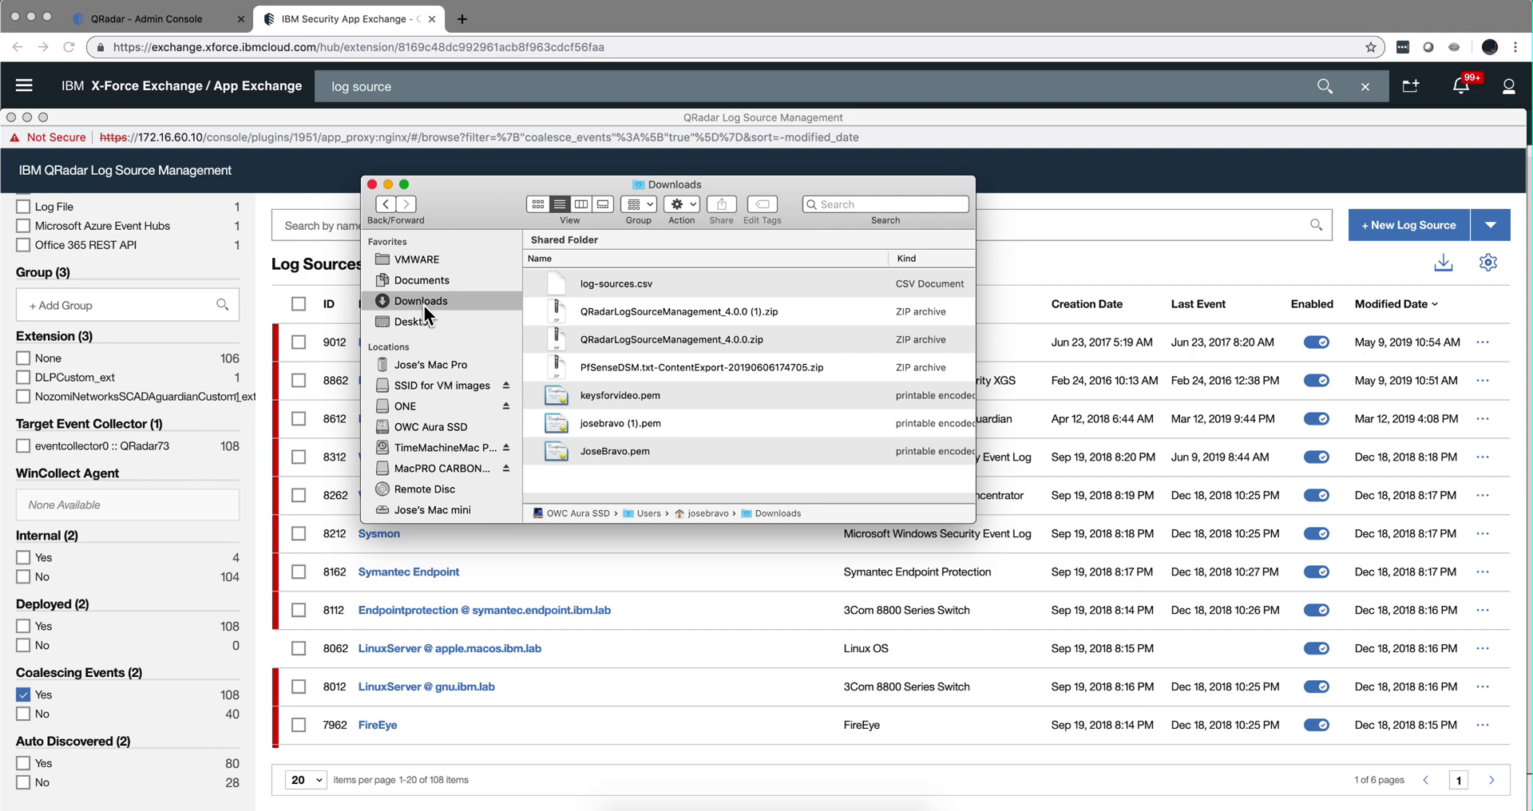
pyautogui.click(617, 284)
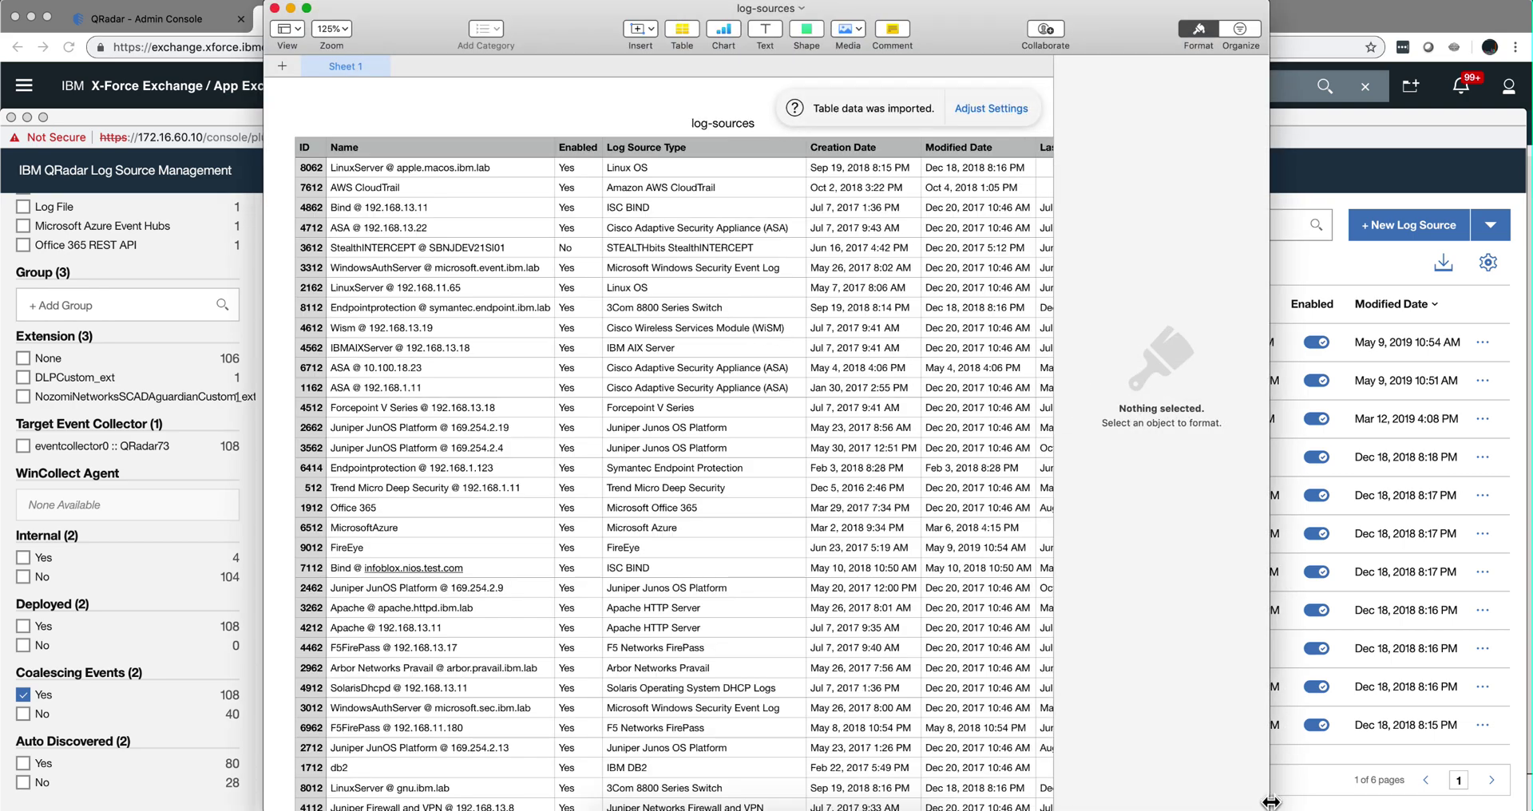
# Step: Widen the Numbers window and scroll through the log-sources table, including Modified Date and Last Event
pyautogui.moveTo(1266, 806); pyautogui.dragTo(1527, 746)
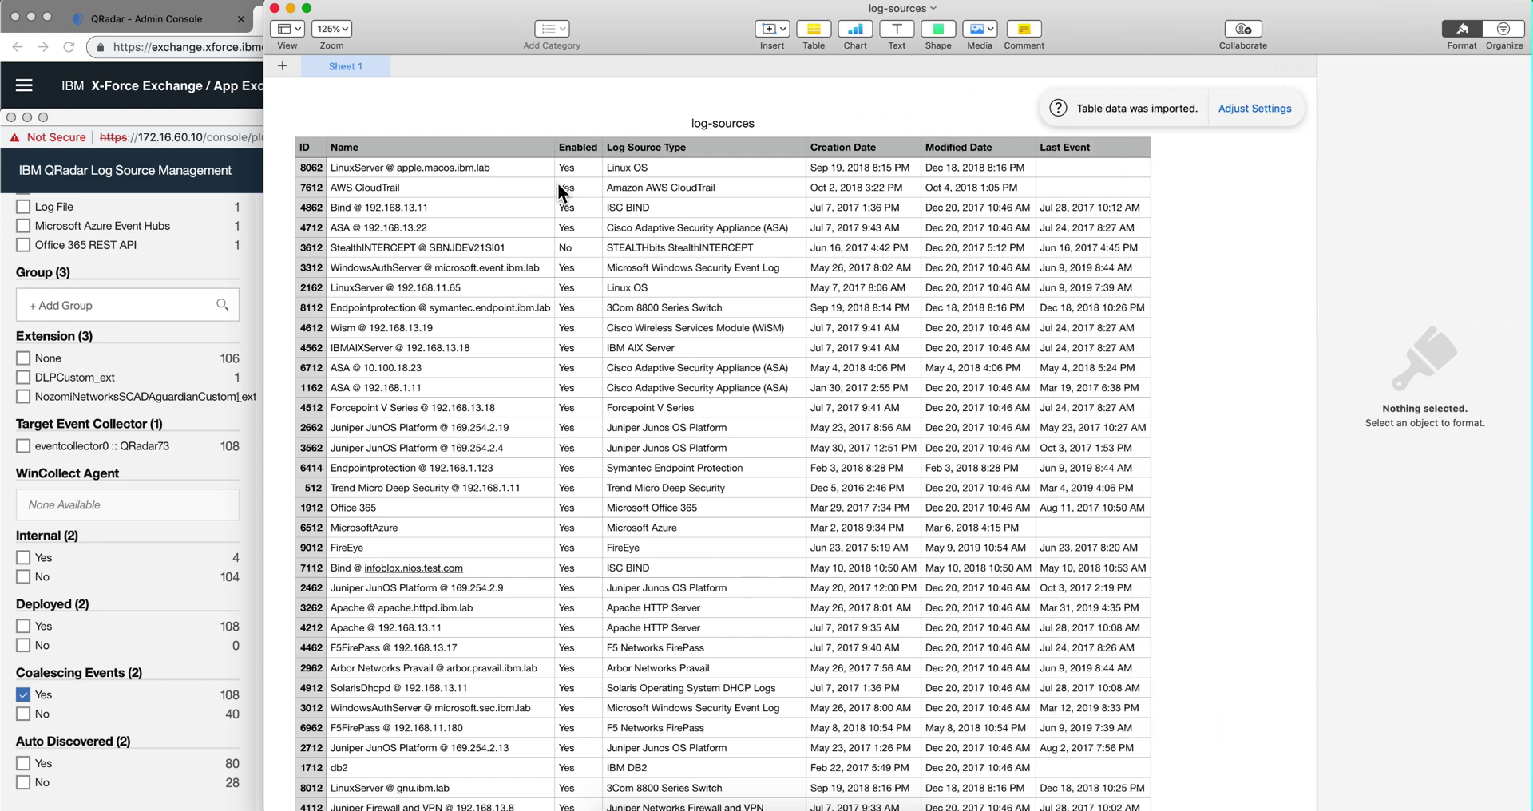
pyautogui.scroll(-5, 557, 183)
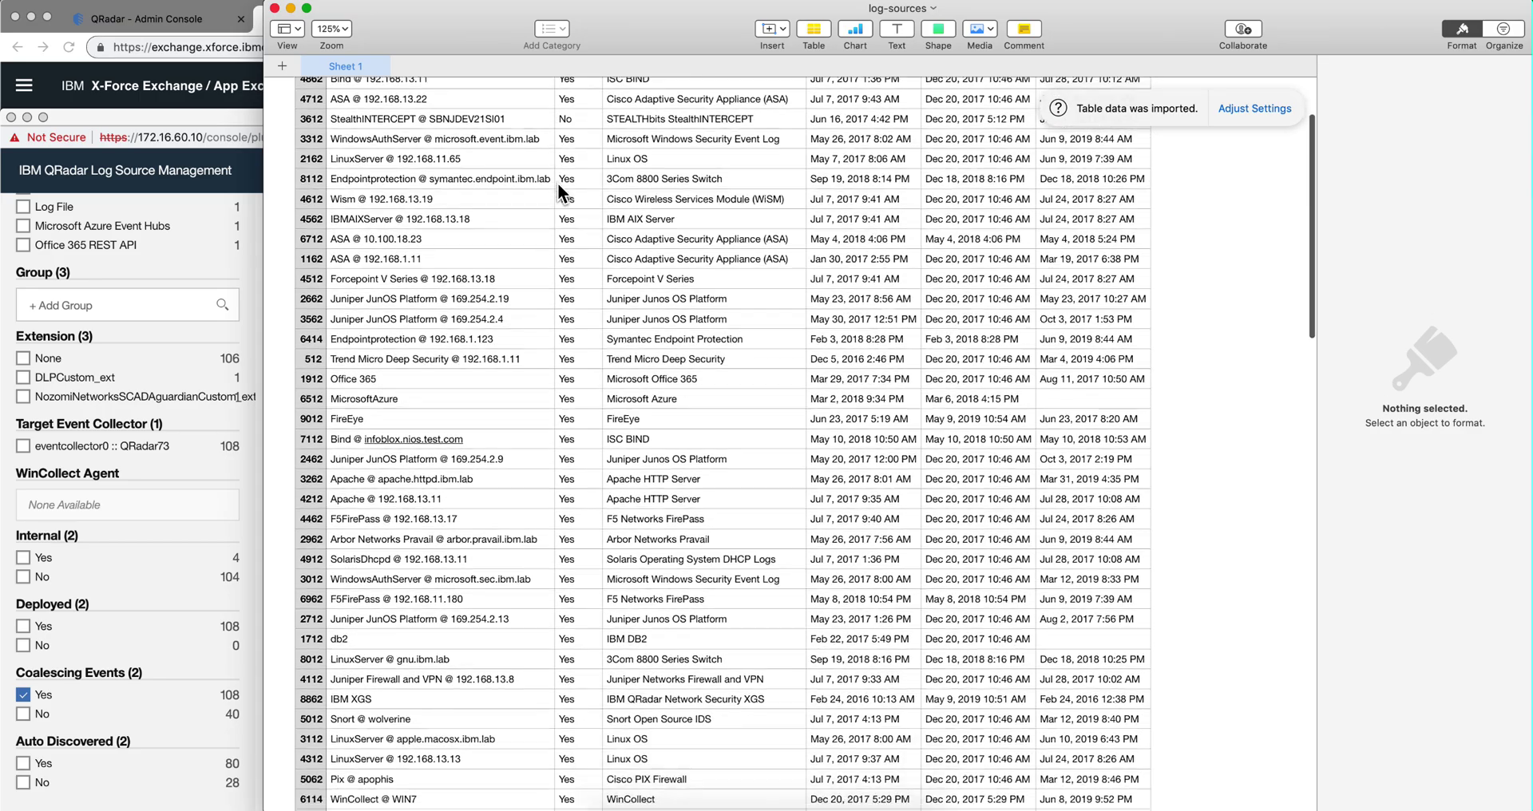
pyautogui.scroll(-15, 557, 183)
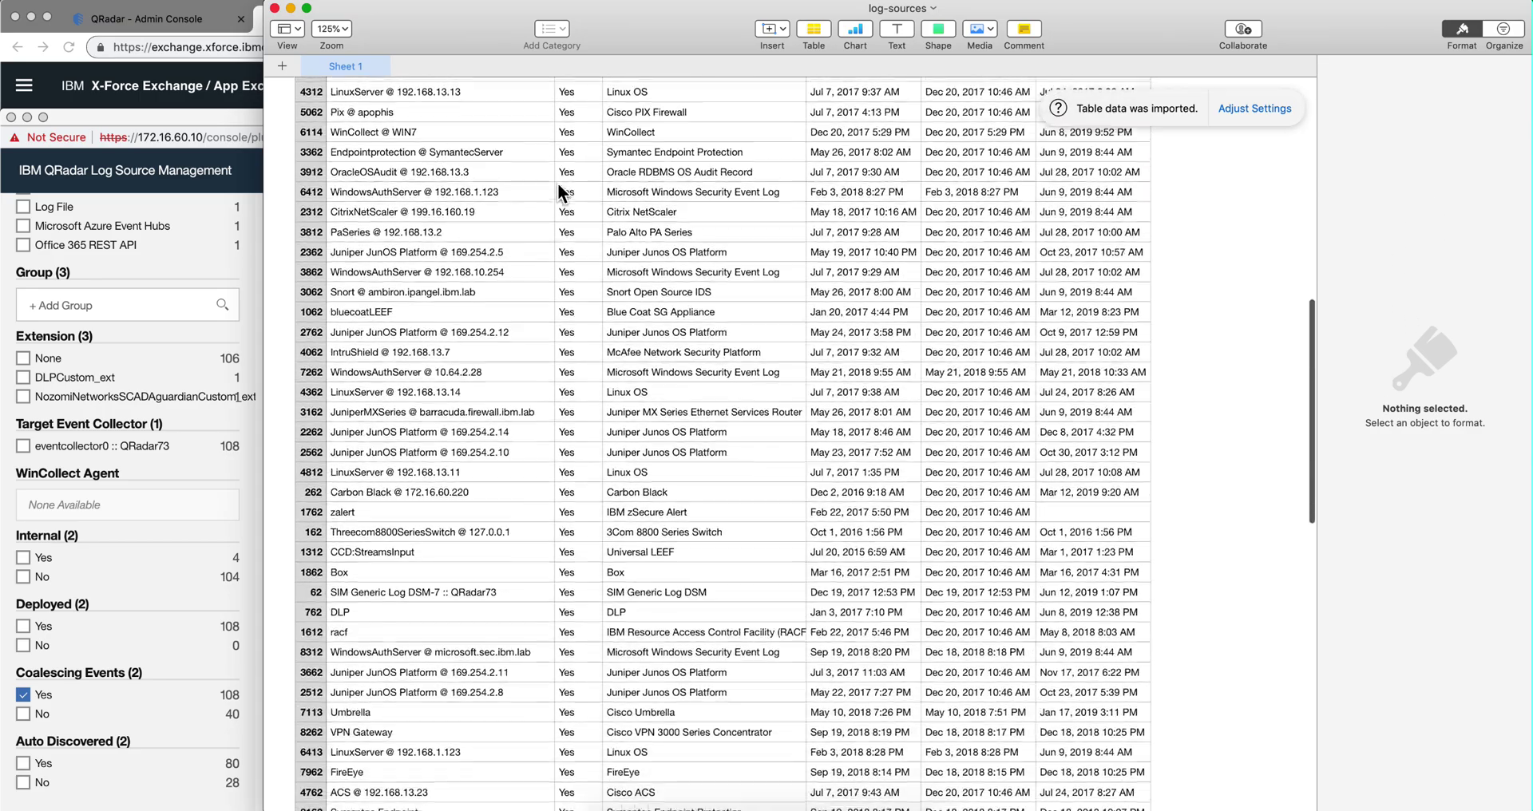
pyautogui.scroll(-20, 558, 183)
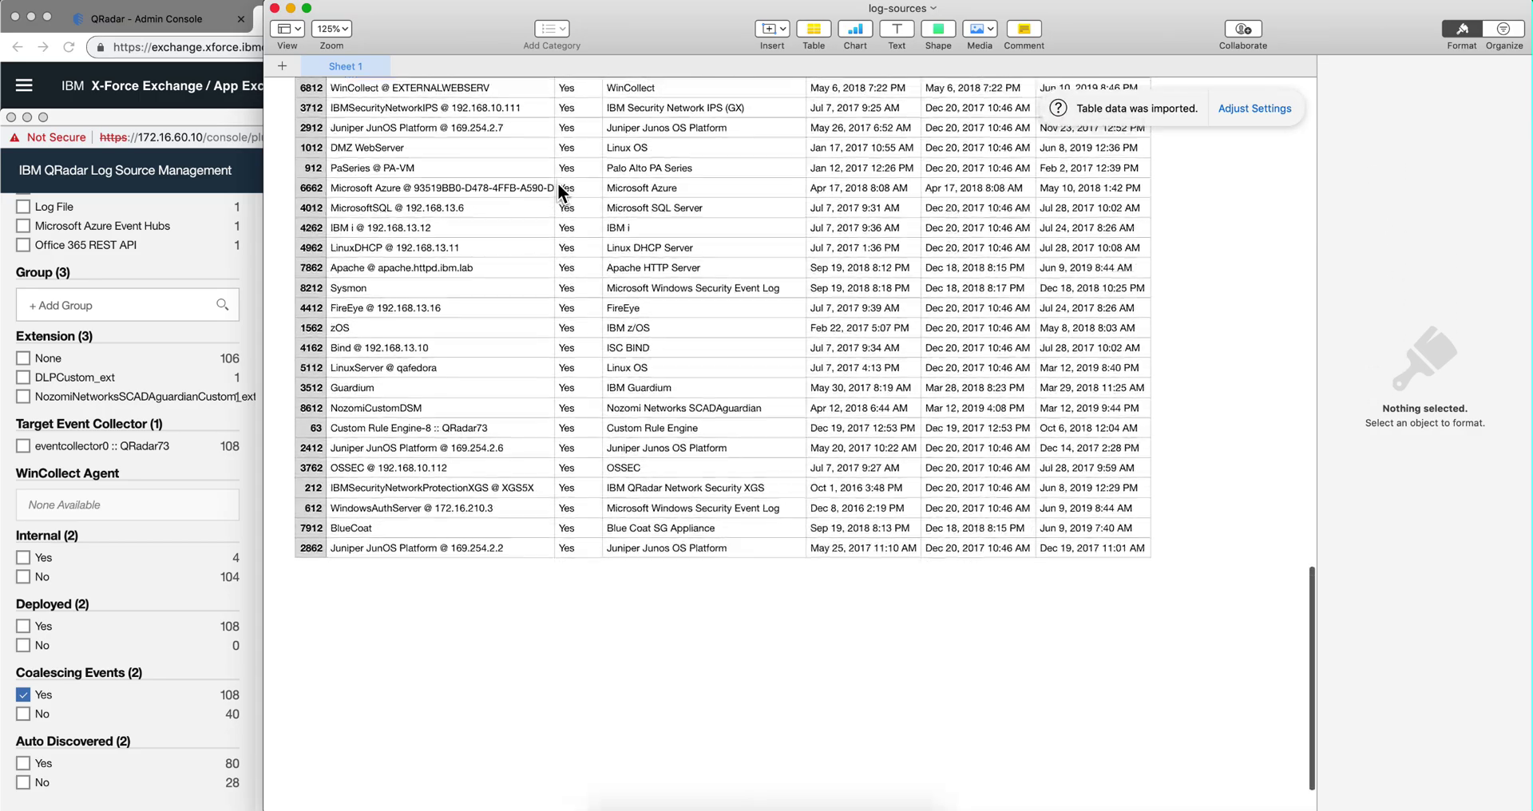
pyautogui.scroll(20, 557, 183)
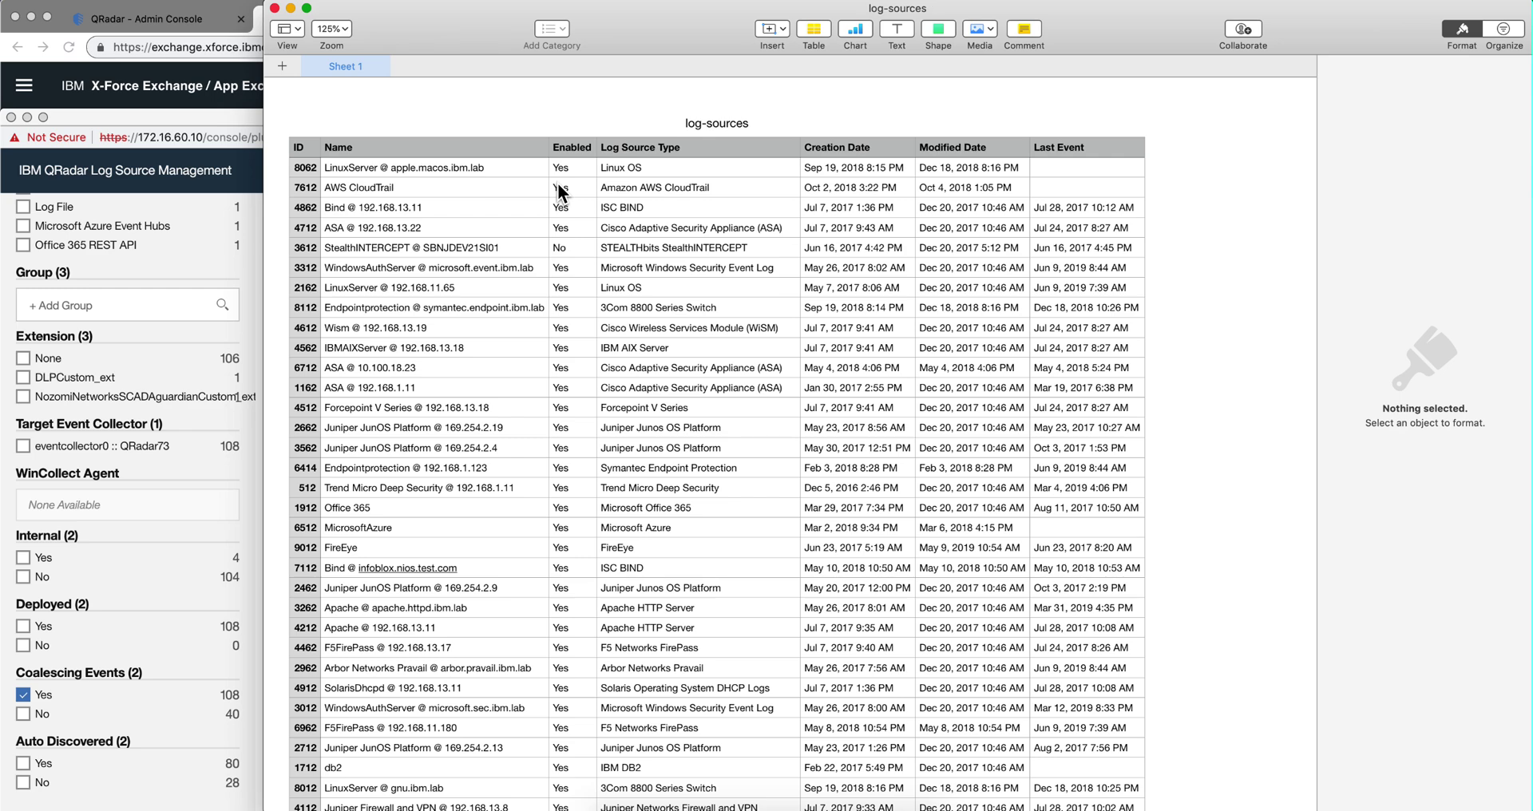
# Step: Close the log-sources spreadsheet and the Downloads window, then return the Filter sidebar to the top
pyautogui.click(275, 8)
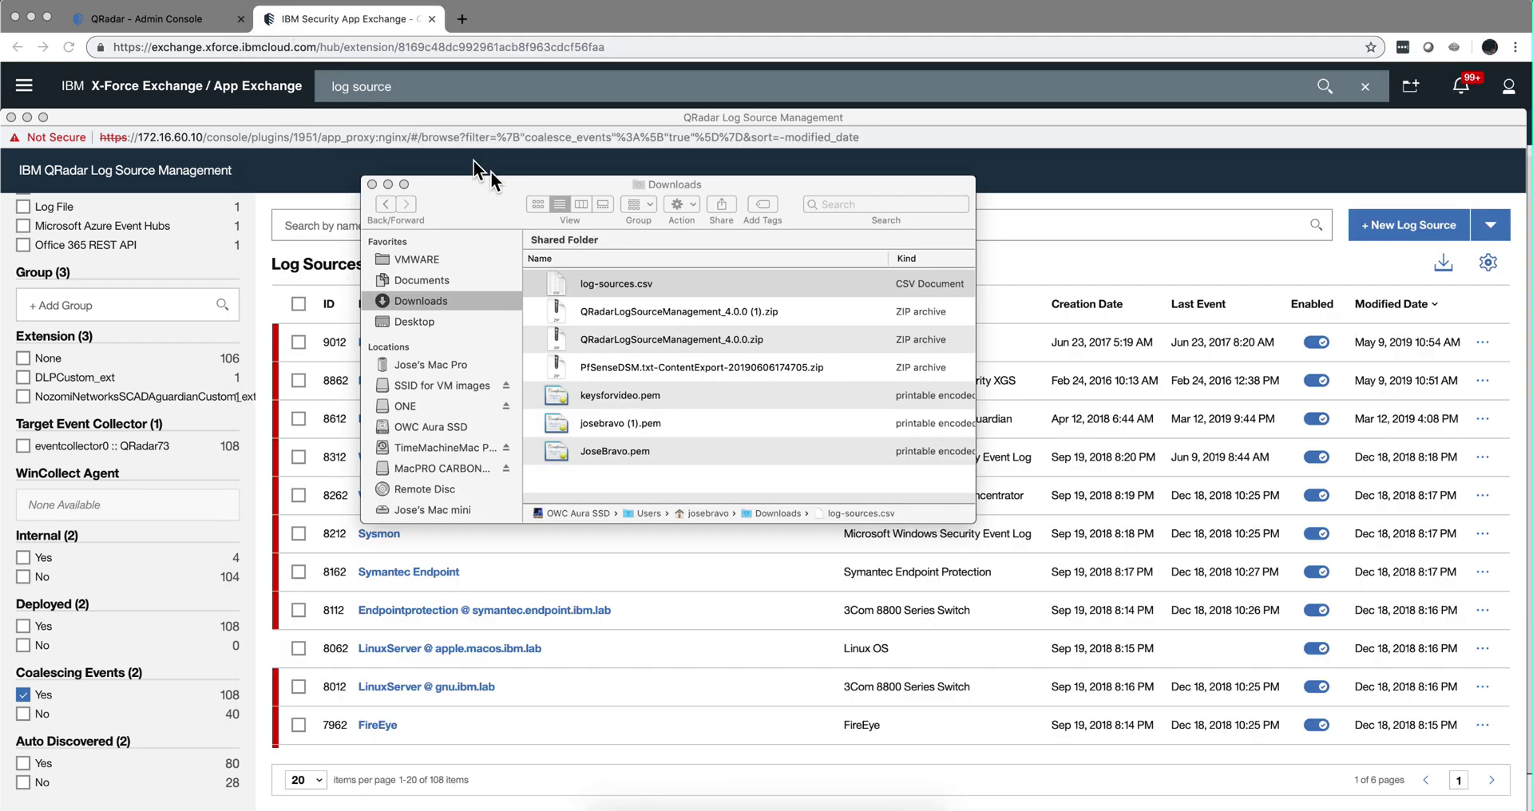
pyautogui.click(372, 184)
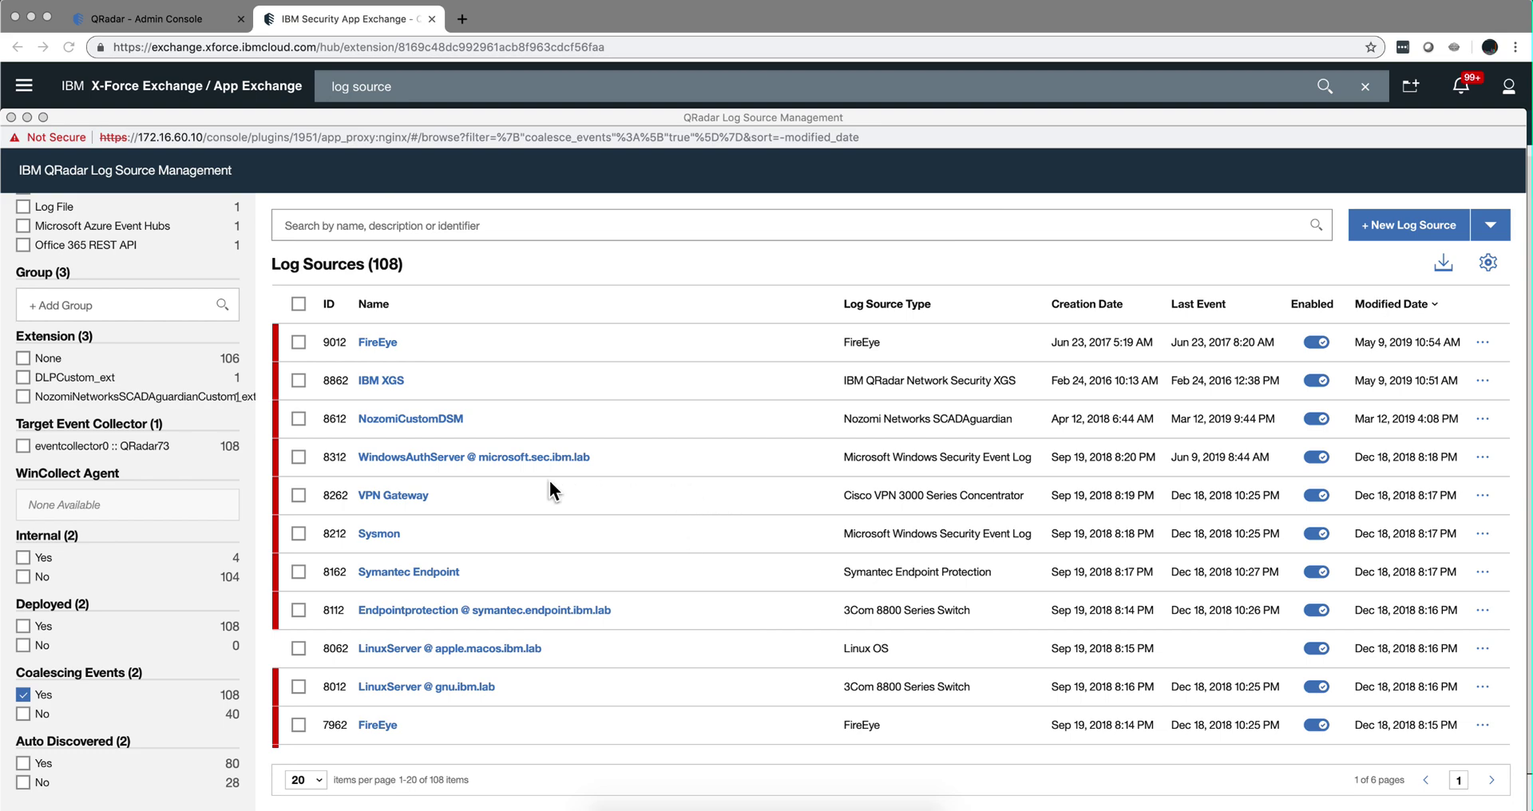
pyautogui.scroll(10, 141, 352)
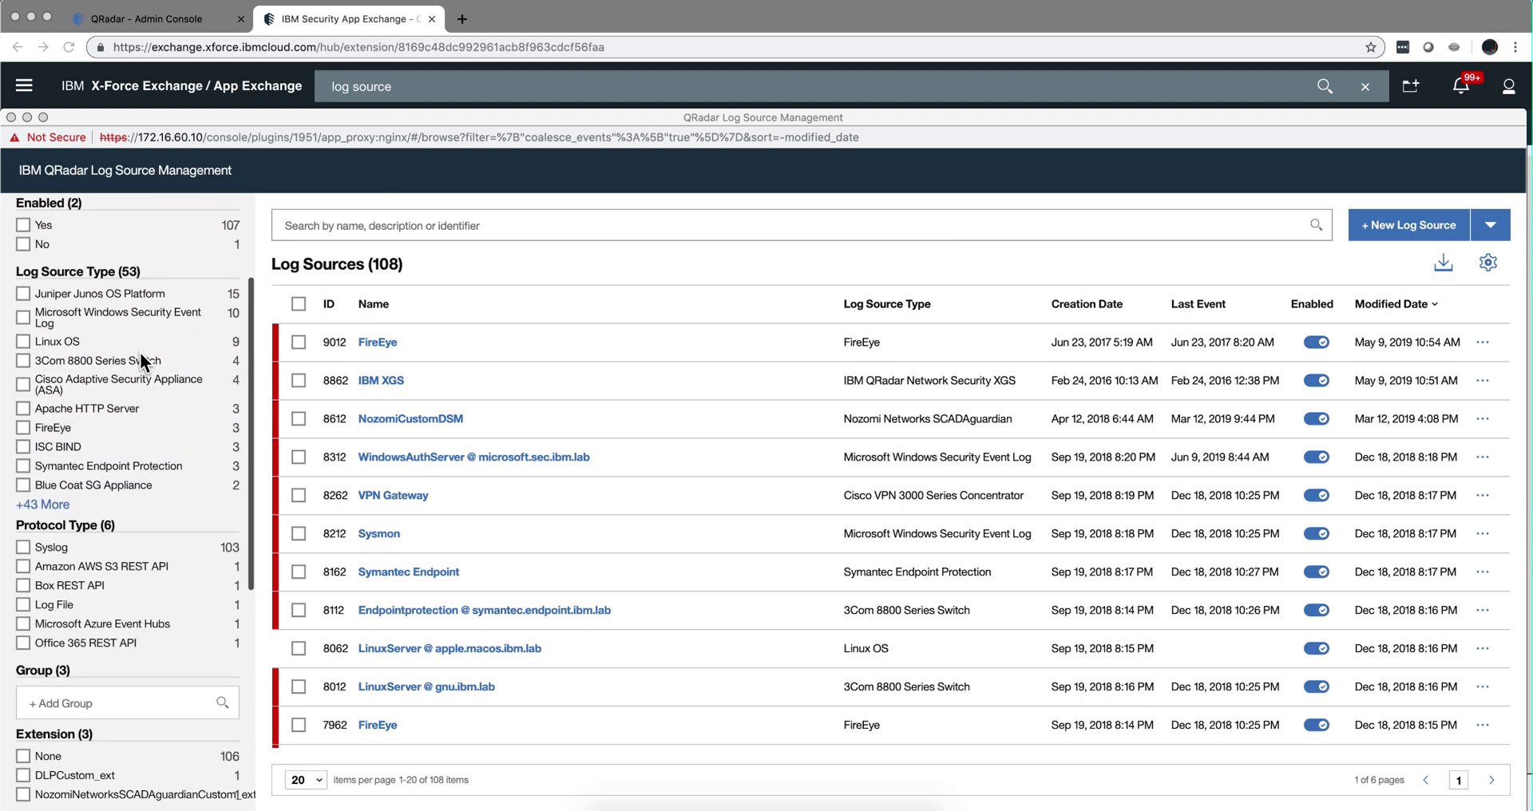
pyautogui.scroll(1, 141, 352)
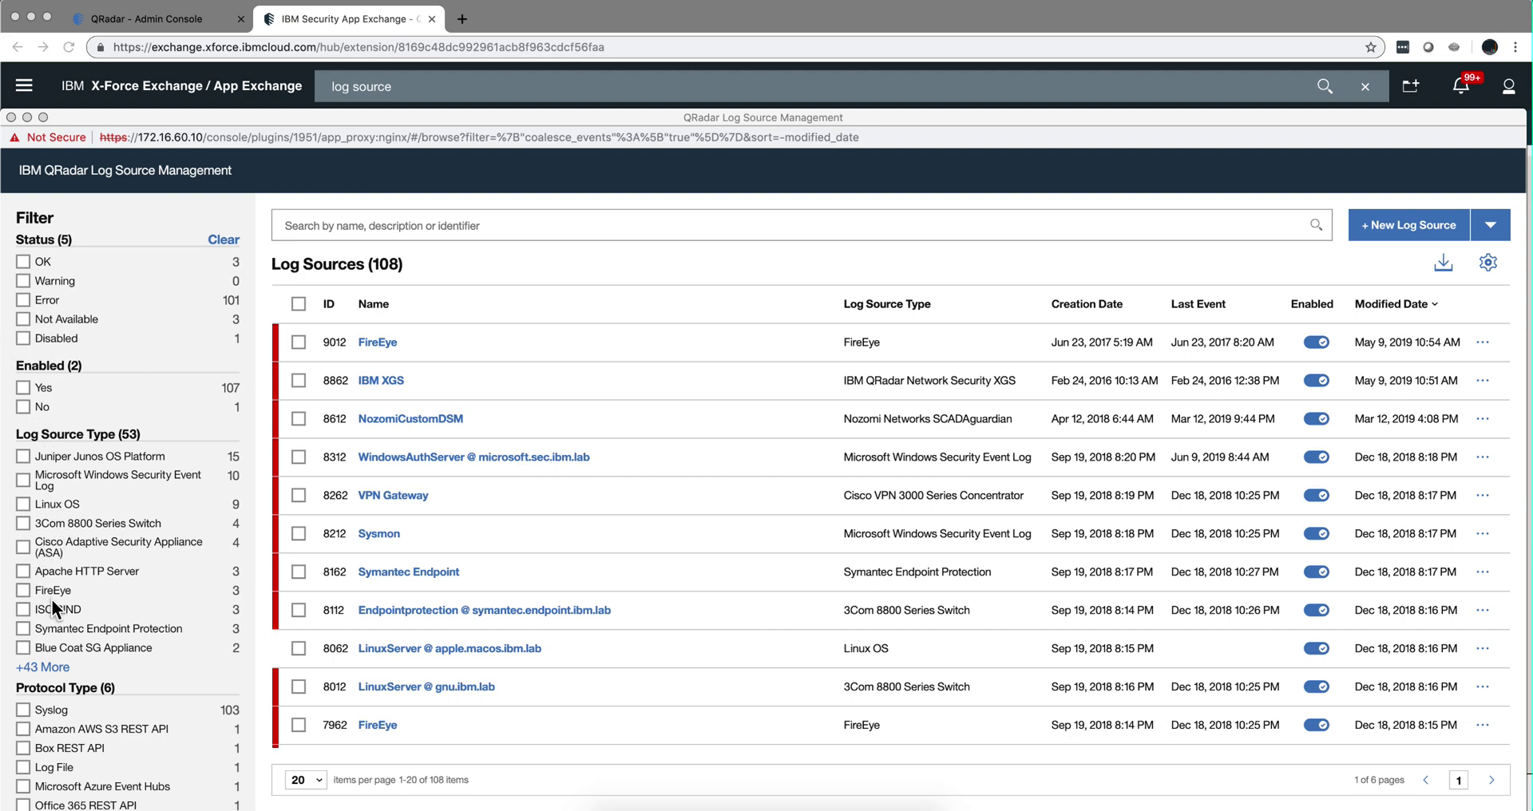
pyautogui.scroll(-20, 51, 598)
pyautogui.scroll(20, 51, 599)
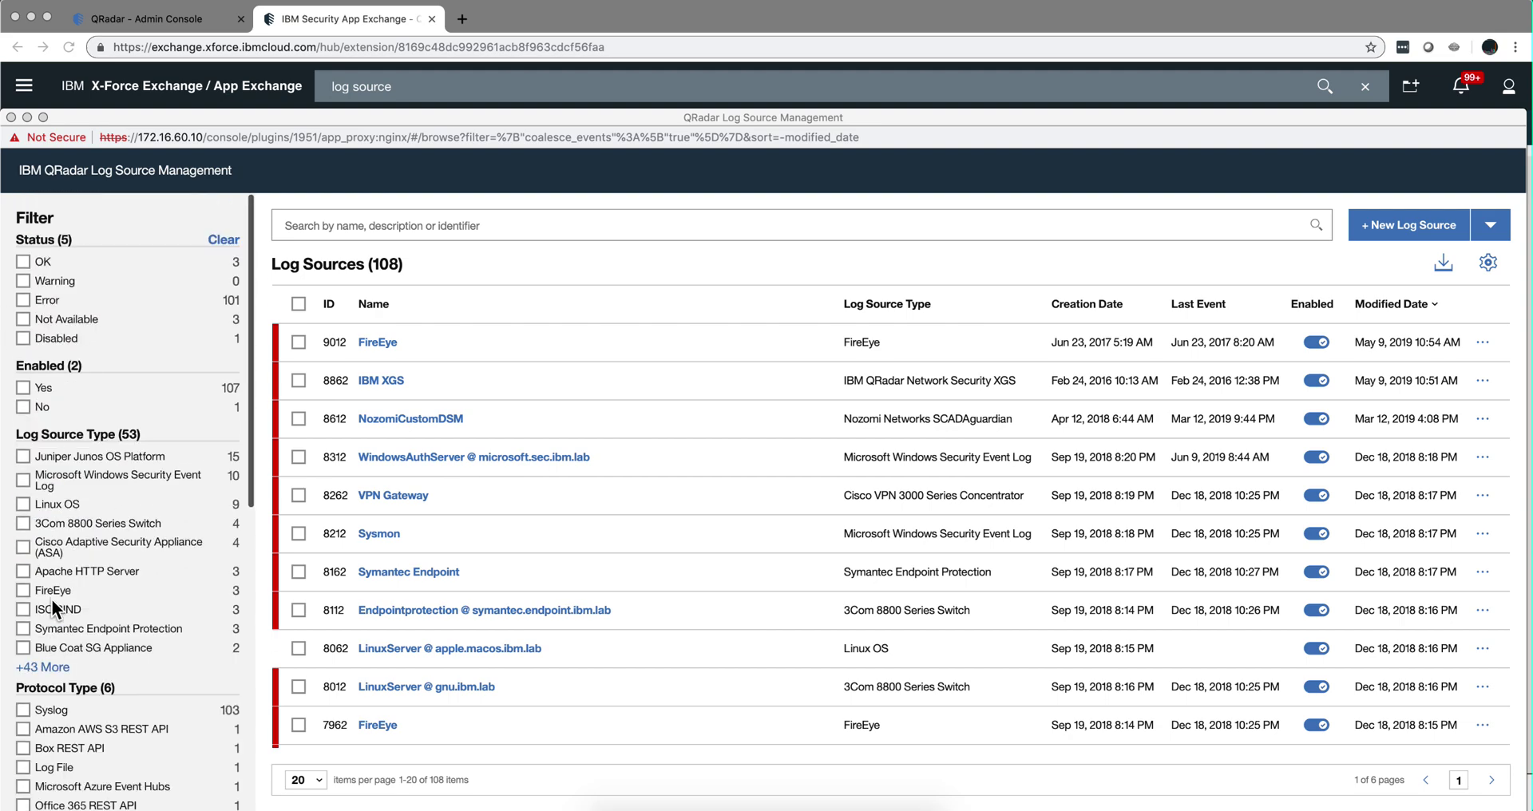